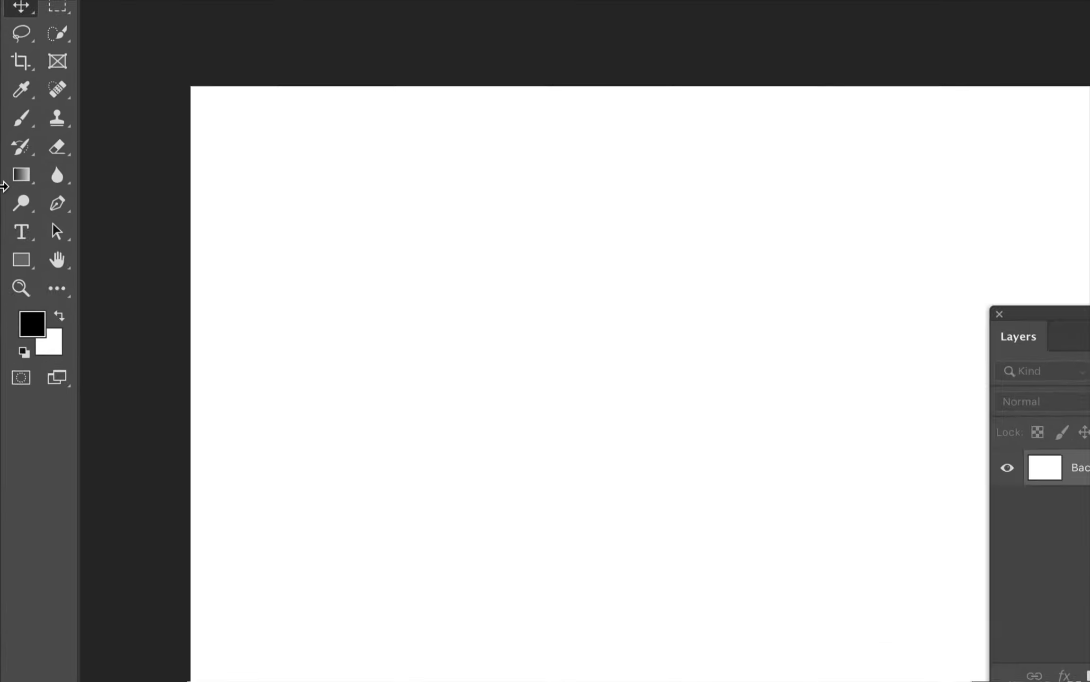
- Fill the Background layer with bright red using the Paint Bucket tool
left_click(22, 174)
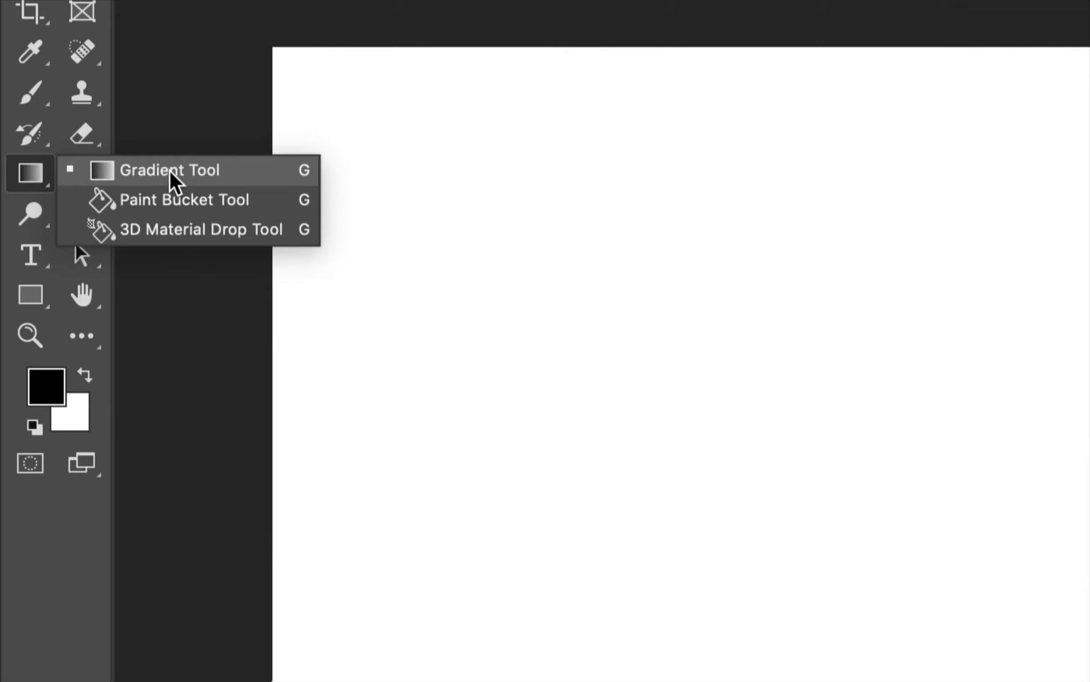
left_click(168, 197)
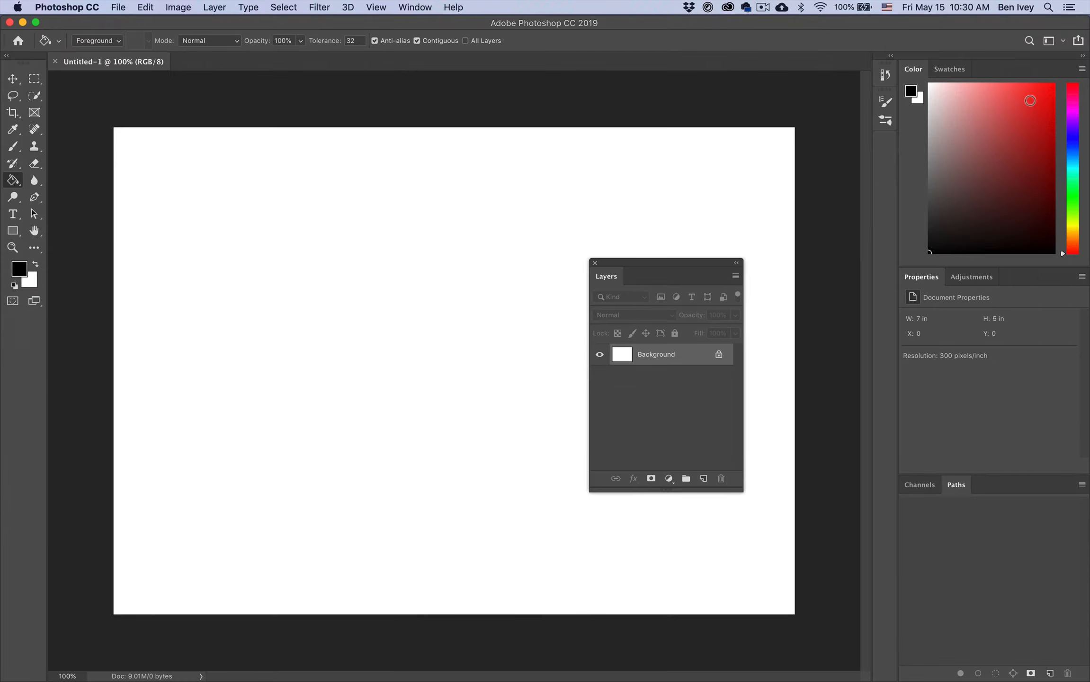
left_click(1049, 91)
left_click(341, 277)
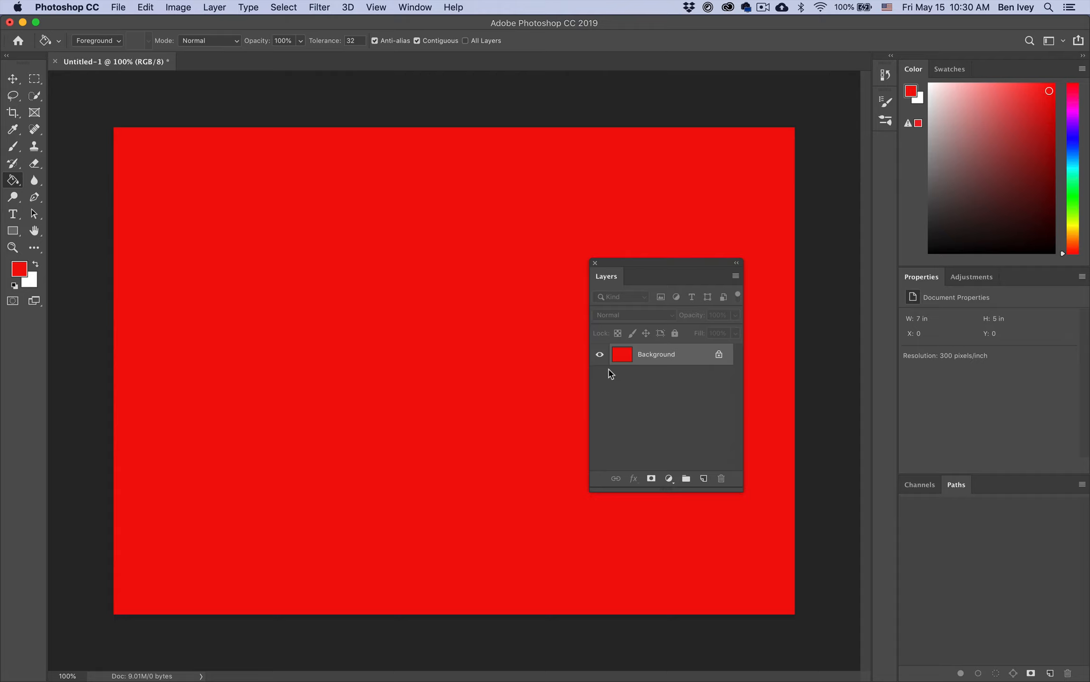
- Fill the Background layer with the custom blue #4097e1 at Normal mode and 100% opacity
key("shift+BackSpace")
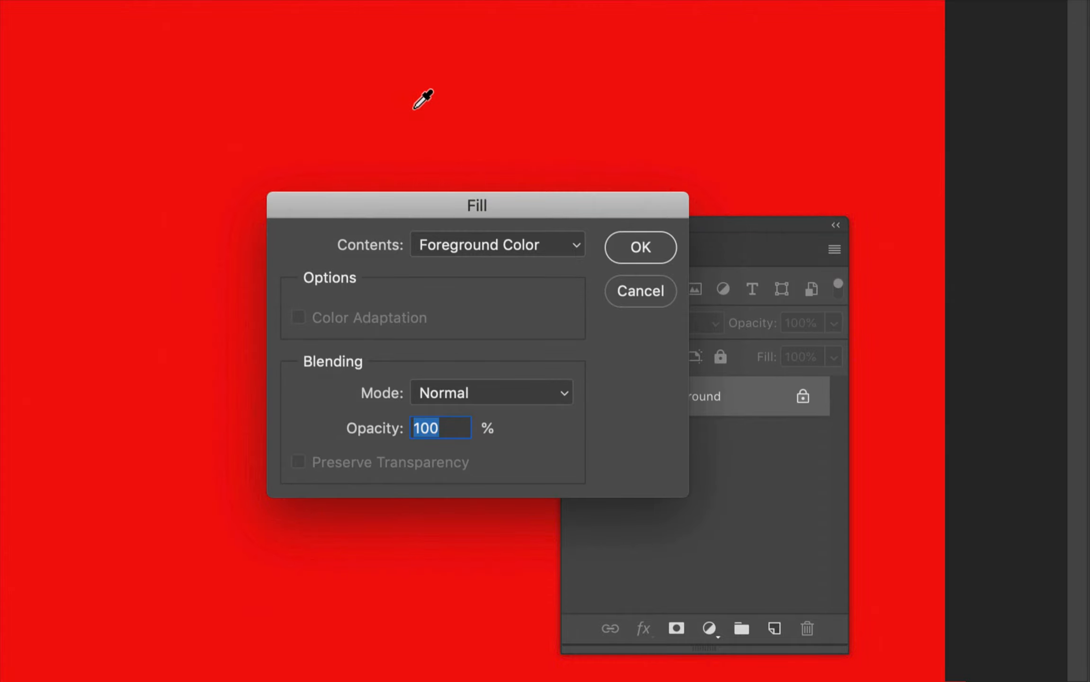
left_click(465, 243)
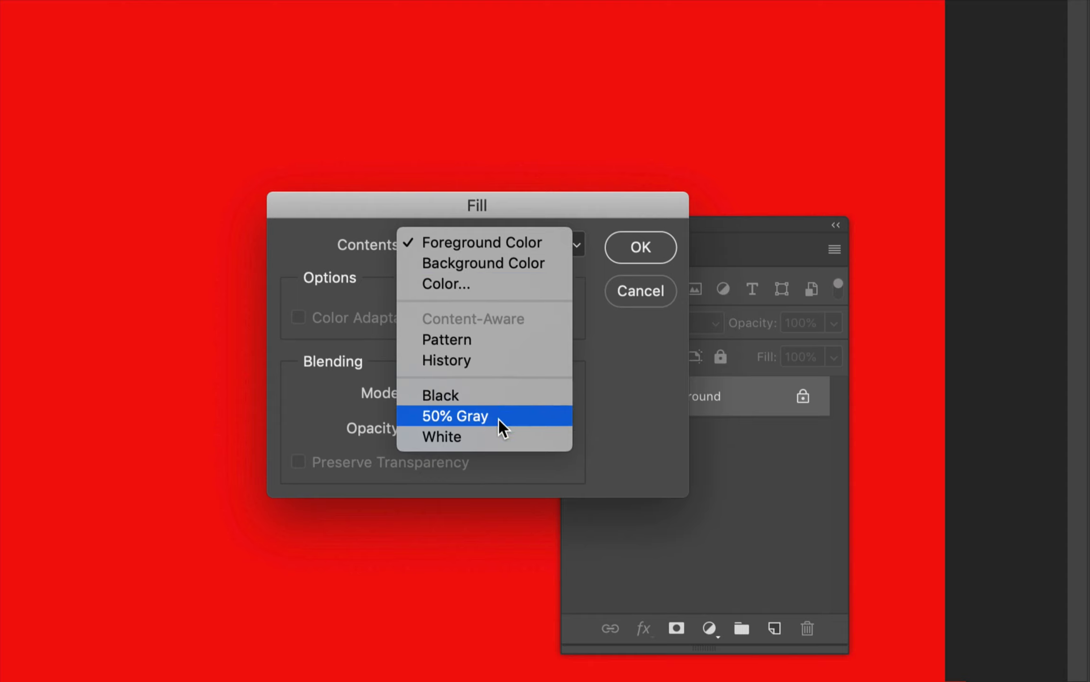
left_click(460, 283)
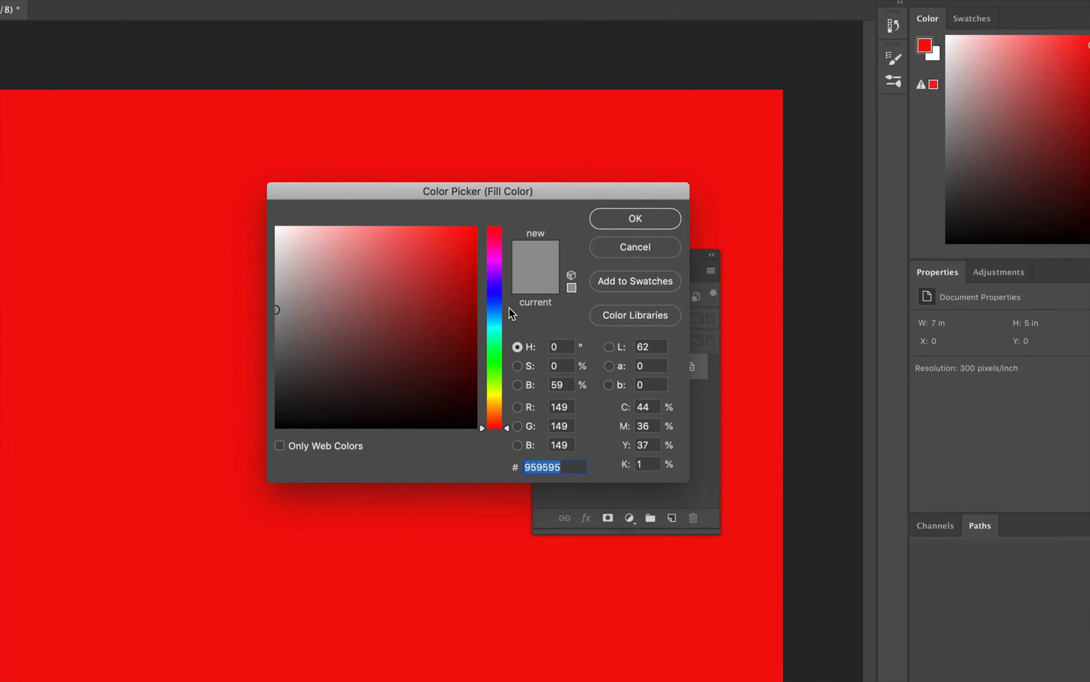
left_click_drag(509, 308, 507, 312)
left_click_drag(383, 256, 419, 249)
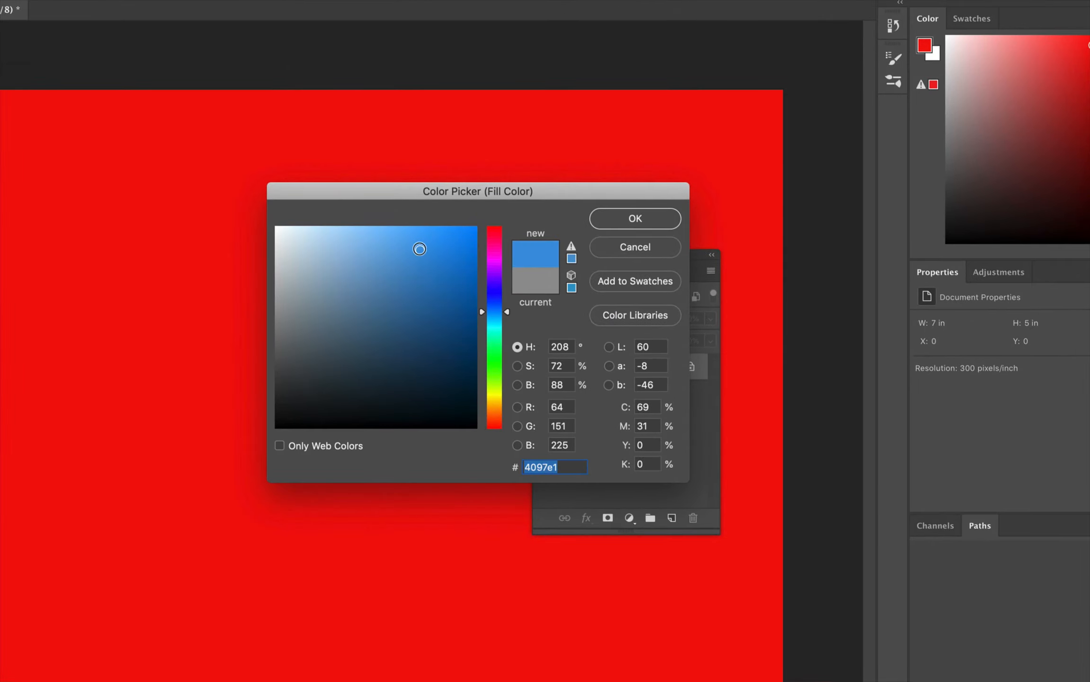
left_click(644, 218)
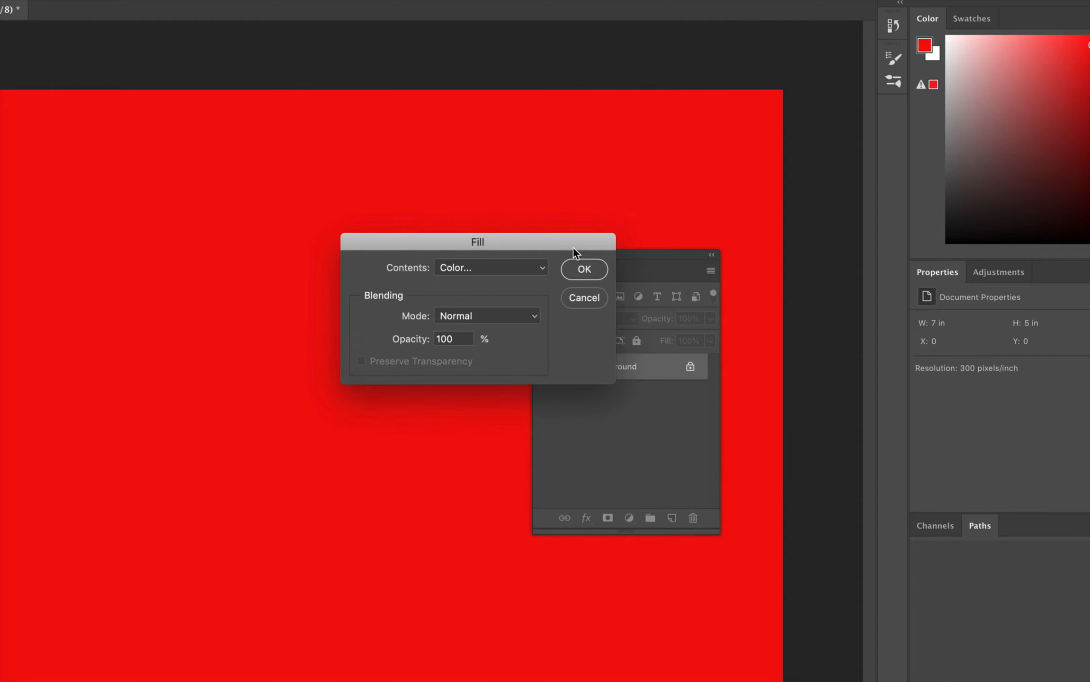
left_click(574, 265)
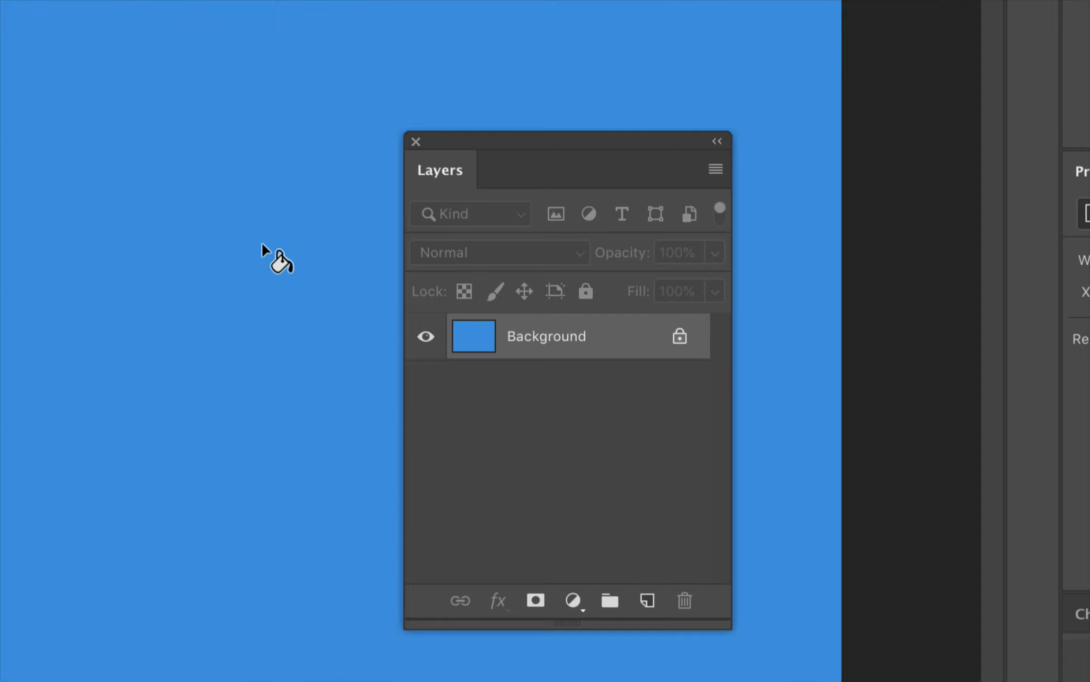
- Try to move the blue Background with the Move tool and convert it to a normal layer
key("v")
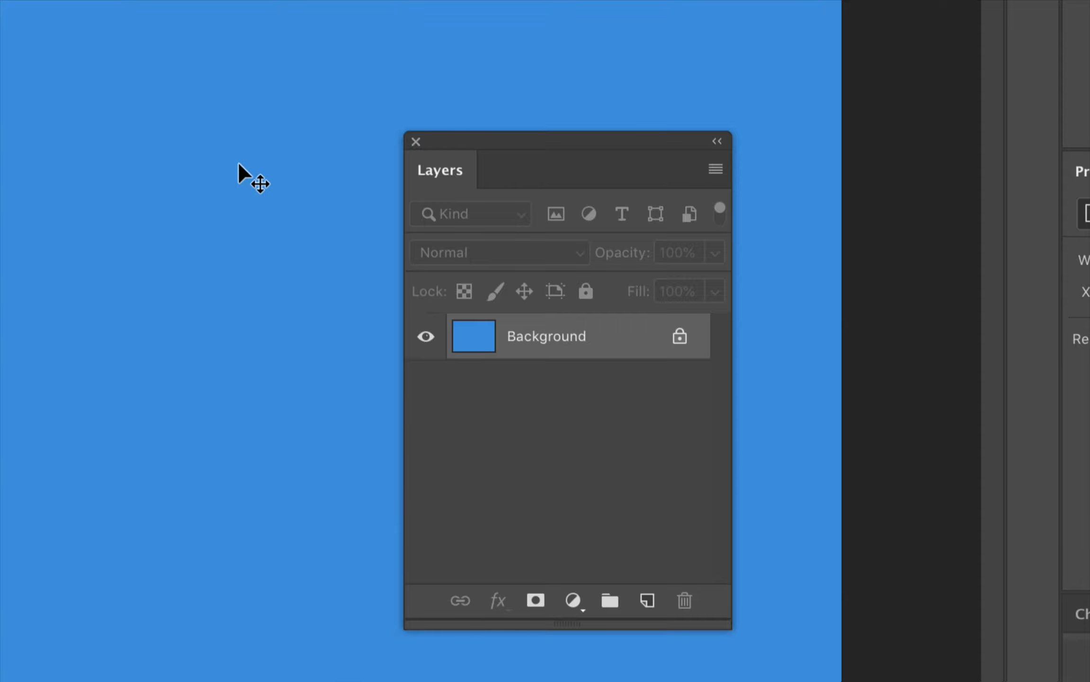
left_click_drag(219, 166, 259, 276)
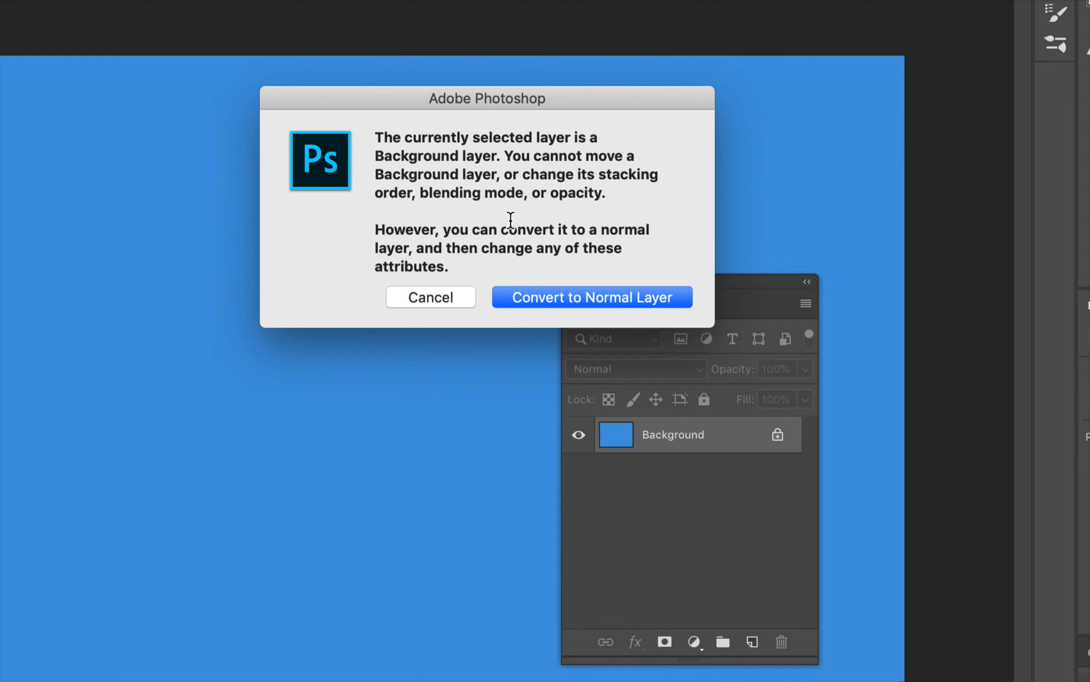
left_click(598, 298)
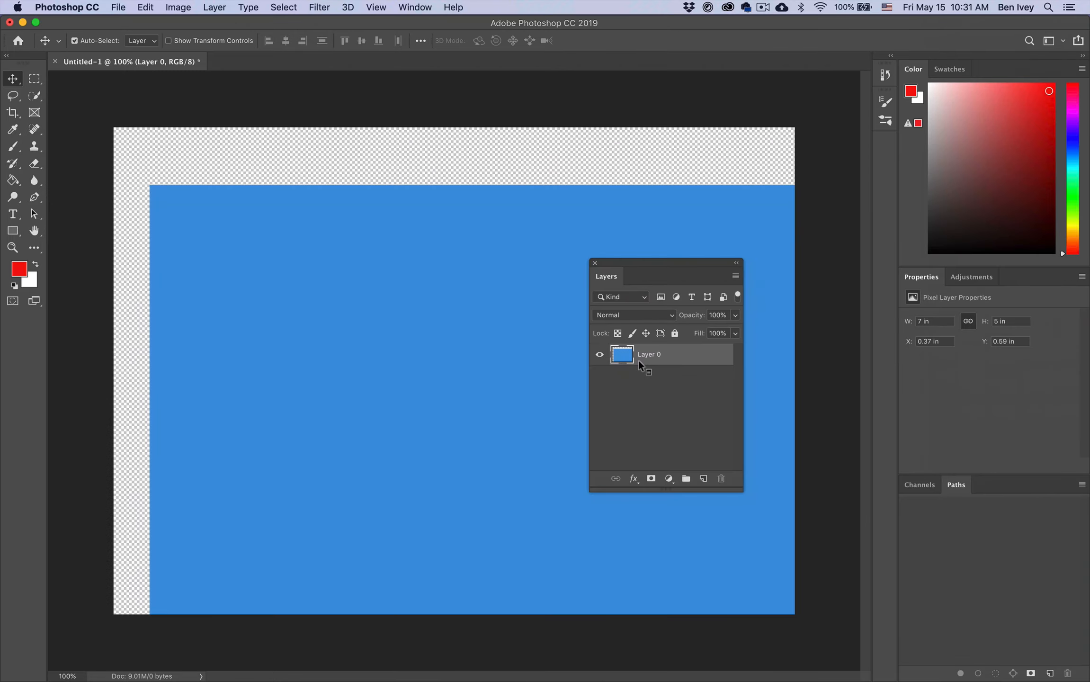
- Move the blue layer around the canvas and place it back so that it covers the whole canvas
left_click_drag(404, 301, 445, 307)
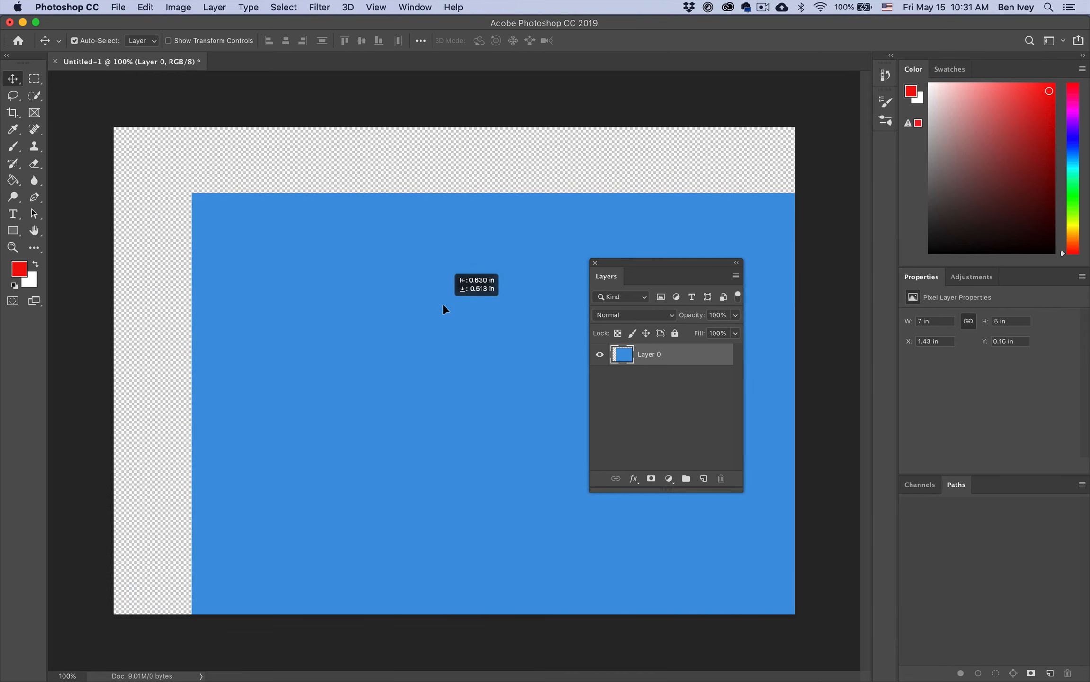
left_click_drag(314, 281, 336, 294)
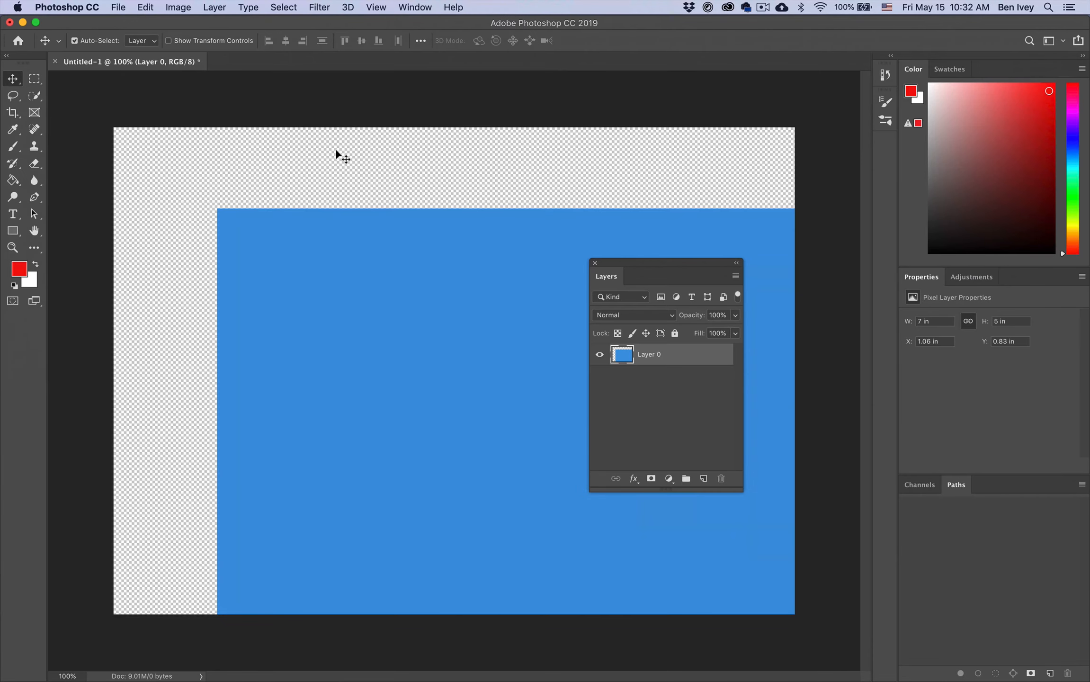
left_click_drag(357, 293, 252, 210)
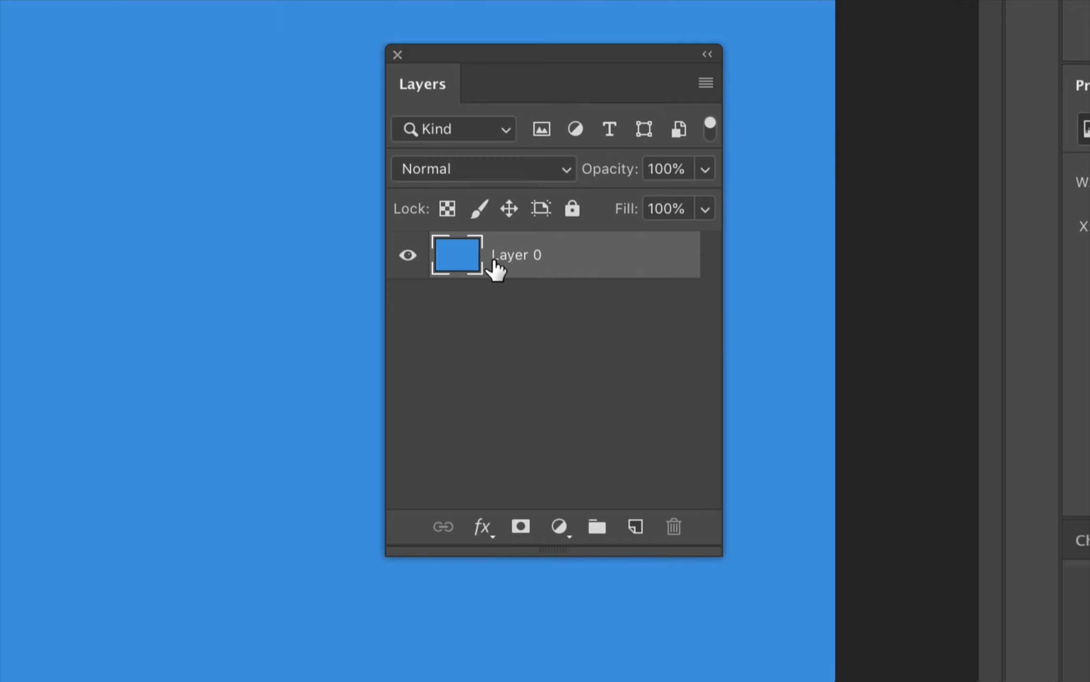
- Lock all attributes of Layer 0 and try to move it on the canvas
left_click(571, 208)
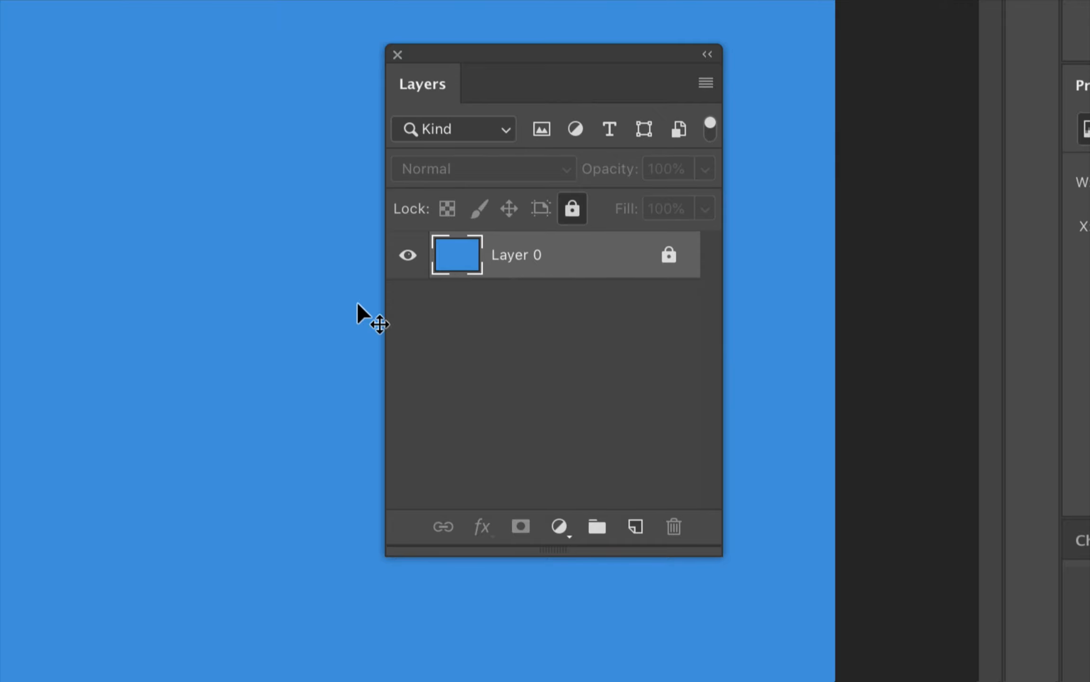
left_click_drag(226, 212, 285, 280)
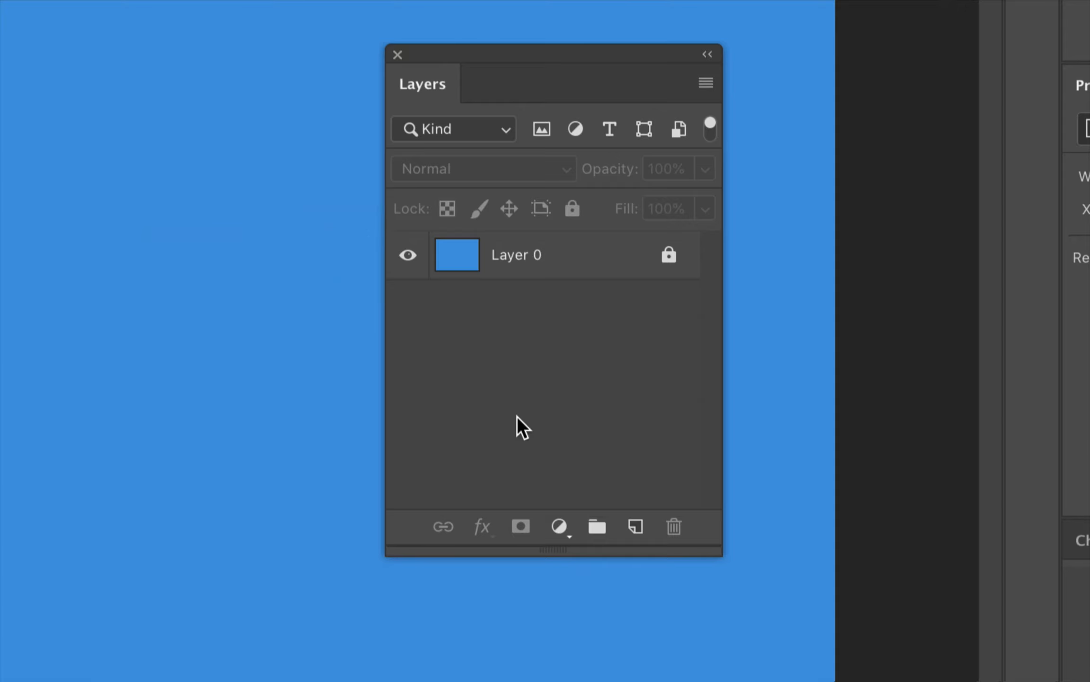
- Add a new layer above the blue one and paint a thin red squiggle with the Brush tool
left_click(639, 526)
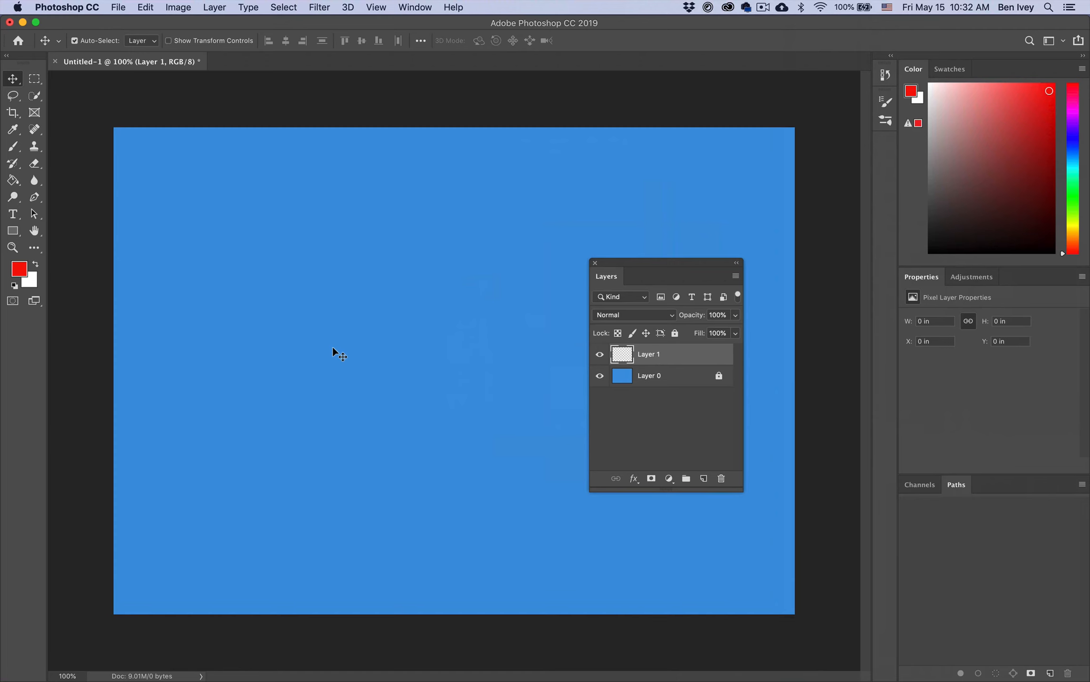
key("b")
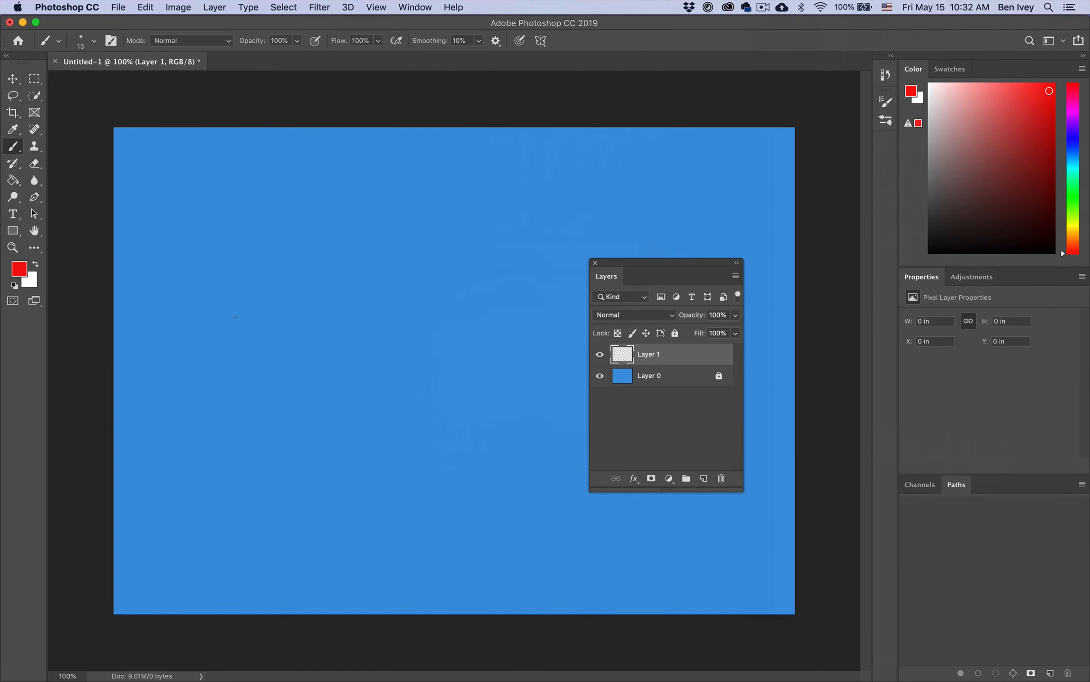
mouse_move(327, 293)
left_mouse_down()
mouse_move(359, 279)
mouse_move(368, 385)
left_mouse_up()
- Enlarge the brush and paint several thick, overlapping red scribbles around the thin squiggle on Layer 1
key("bracketright")
key("bracketright")
key("bracketright")
key("bracketright")
key("bracketright")
key("bracketright")
key("bracketright")
key("bracketright")
key("bracketright")
key("bracketright")
key("bracketright")
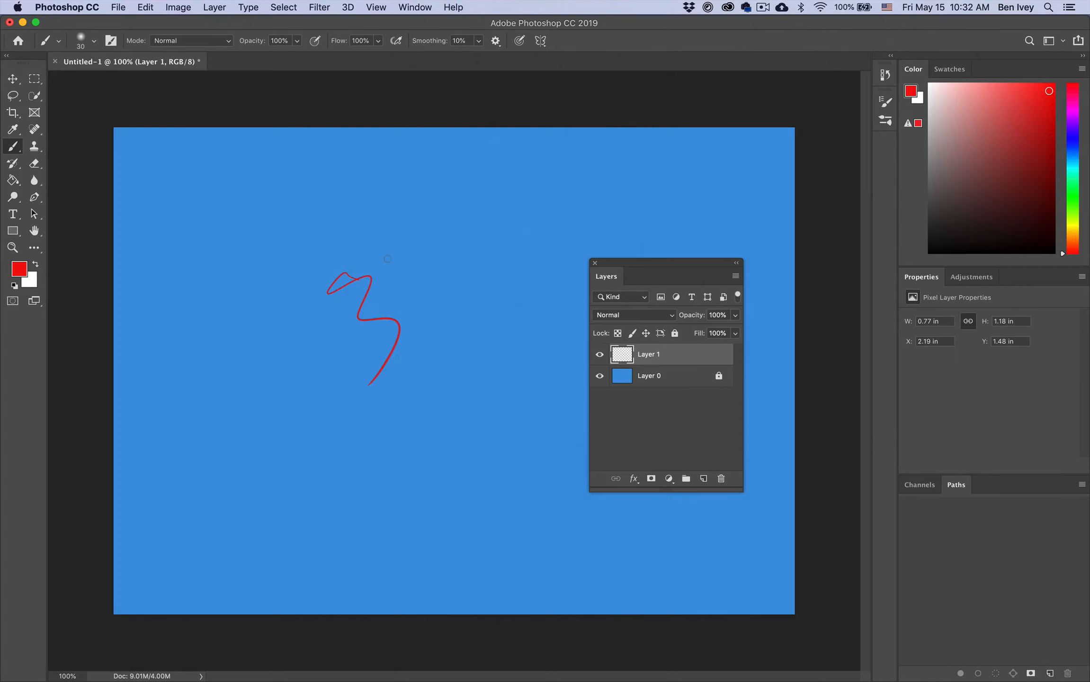
mouse_move(390, 214)
left_mouse_down()
mouse_move(372, 247)
mouse_move(469, 347)
left_mouse_up()
mouse_move(474, 231)
left_mouse_down()
mouse_move(462, 374)
mouse_move(332, 275)
mouse_move(350, 393)
mouse_move(410, 396)
left_mouse_up()
left_click_drag(456, 303, 499, 429)
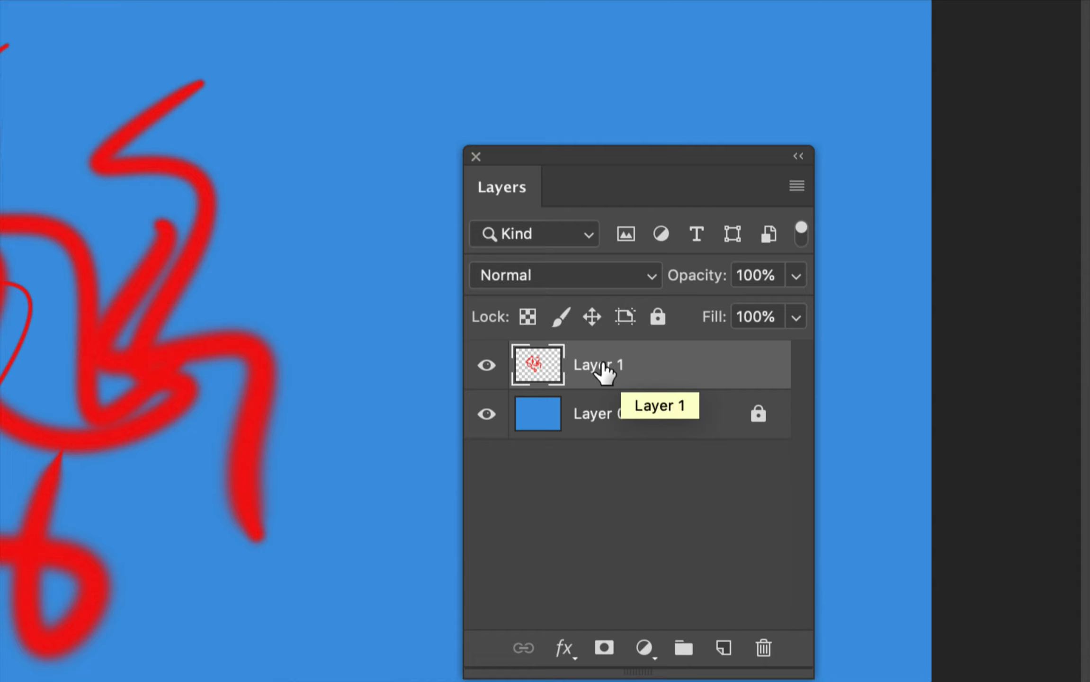
- Move the red scribble about the canvas and leave it in the upper-left area at about X 1.19 in
mouse_move(205, 236)
left_mouse_down()
mouse_move(203, 255)
mouse_move(353, 166)
mouse_move(251, 248)
mouse_move(301, 157)
mouse_move(262, 321)
left_mouse_up()
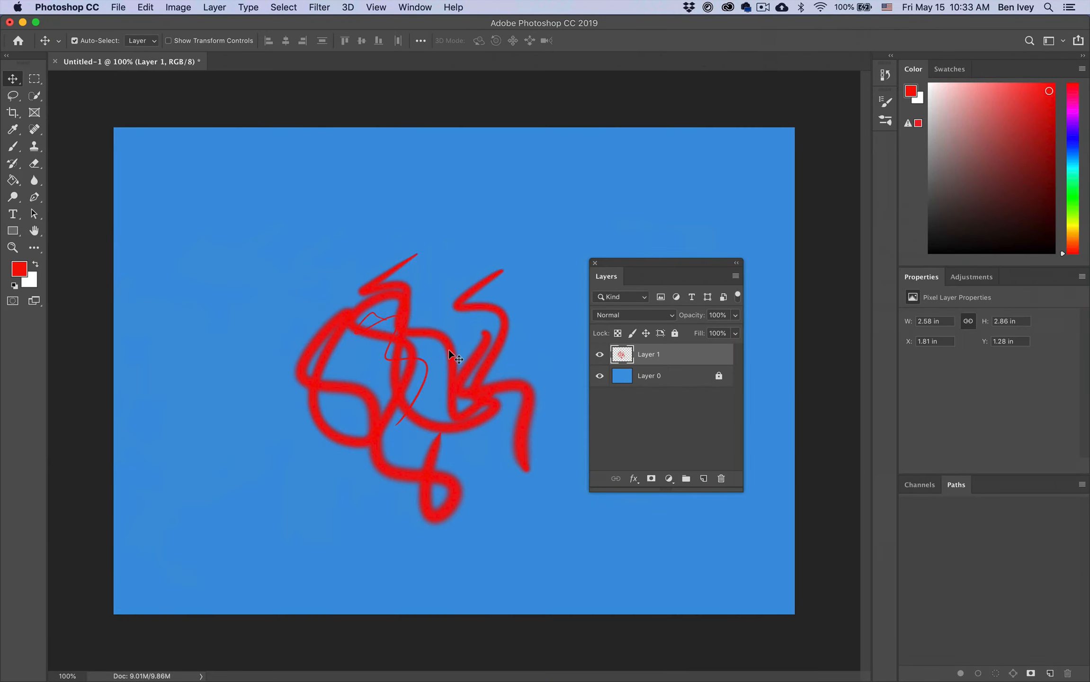
mouse_move(453, 355)
left_mouse_down()
mouse_move(547, 248)
mouse_move(449, 325)
mouse_move(328, 315)
mouse_move(388, 280)
left_mouse_up()
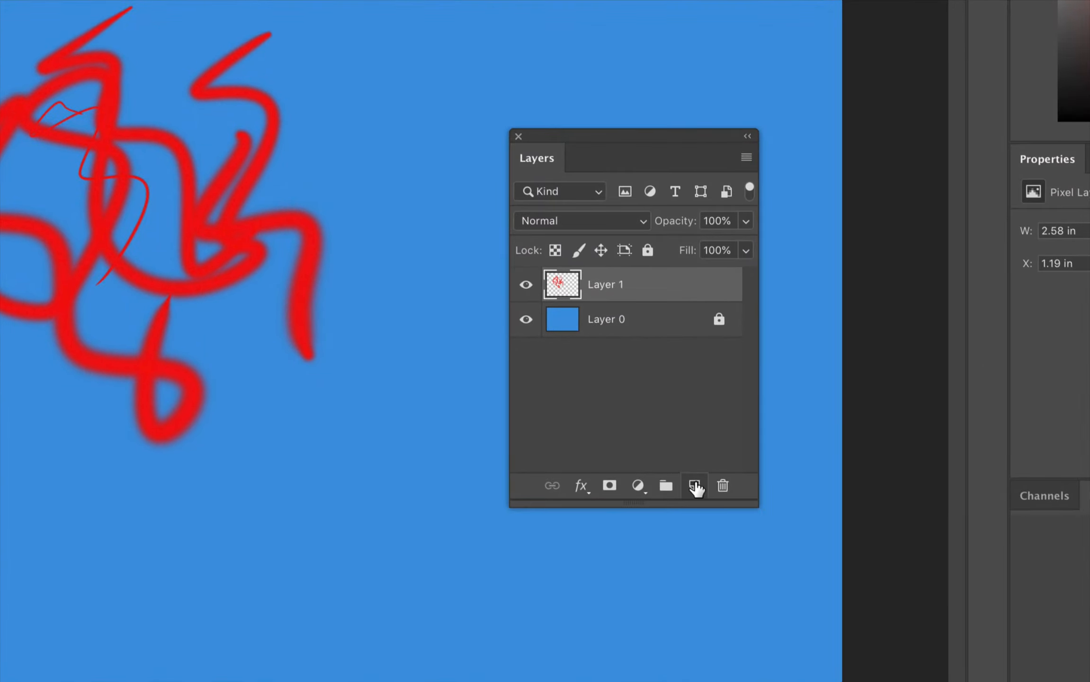
- Add another layer on top, reset the colors to default, and paint thick black scribbles overlapping the red ones
left_click(694, 486)
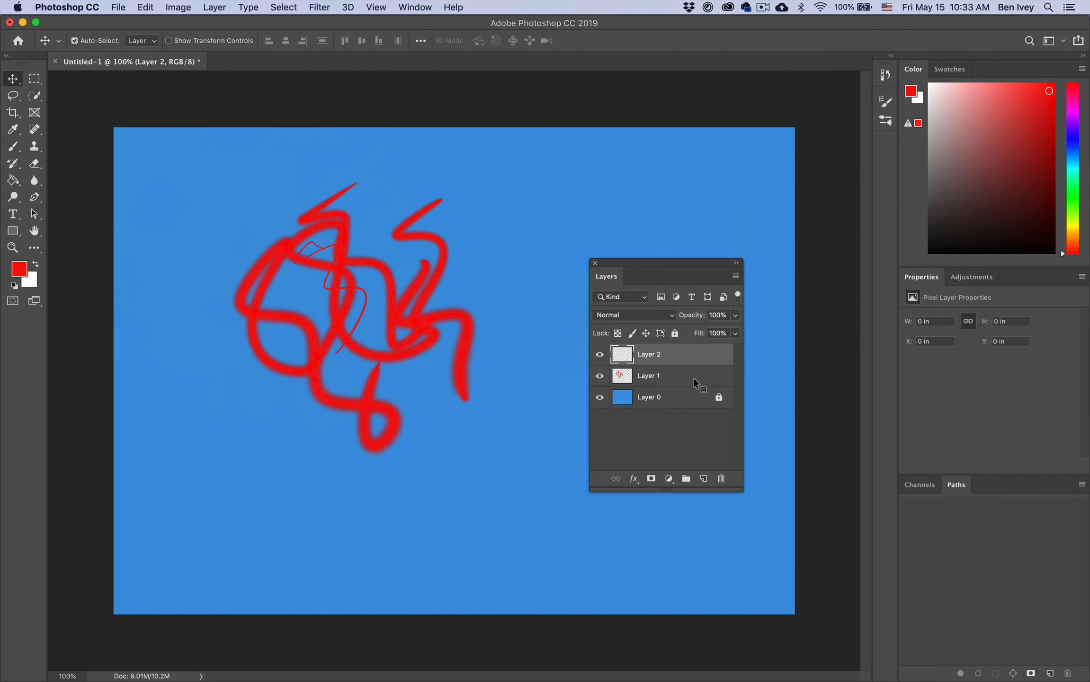
key("d")
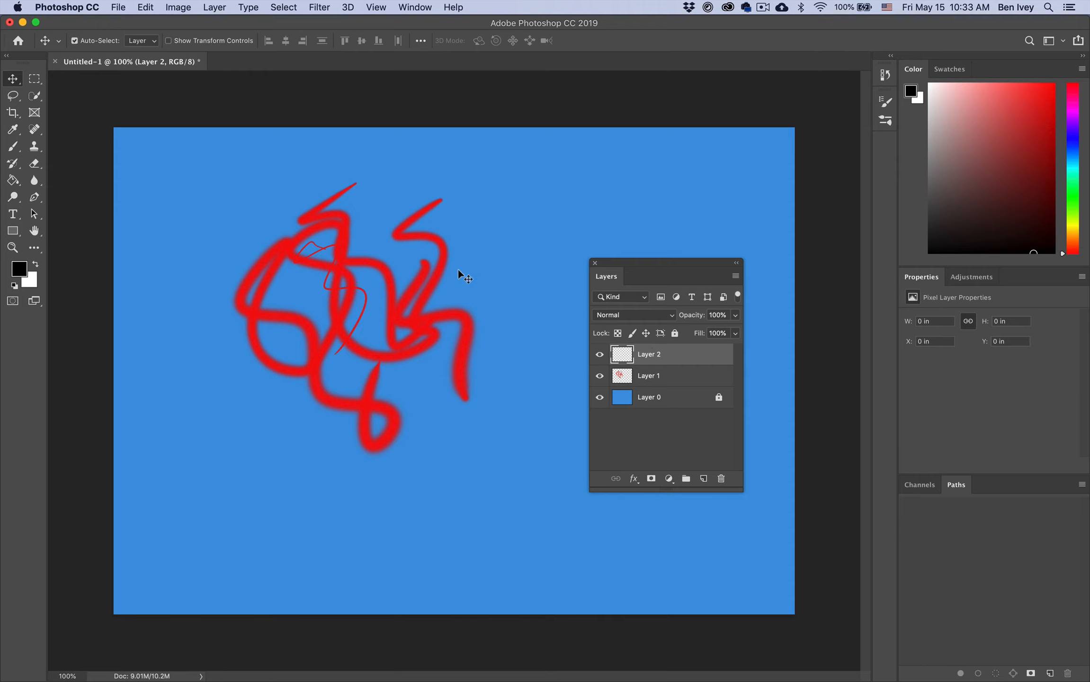
key("b")
mouse_move(493, 229)
left_mouse_down()
mouse_move(476, 289)
mouse_move(403, 331)
mouse_move(283, 284)
left_mouse_up()
mouse_move(303, 372)
left_mouse_down()
mouse_move(516, 258)
mouse_move(495, 462)
mouse_move(454, 441)
mouse_move(450, 511)
left_mouse_up()
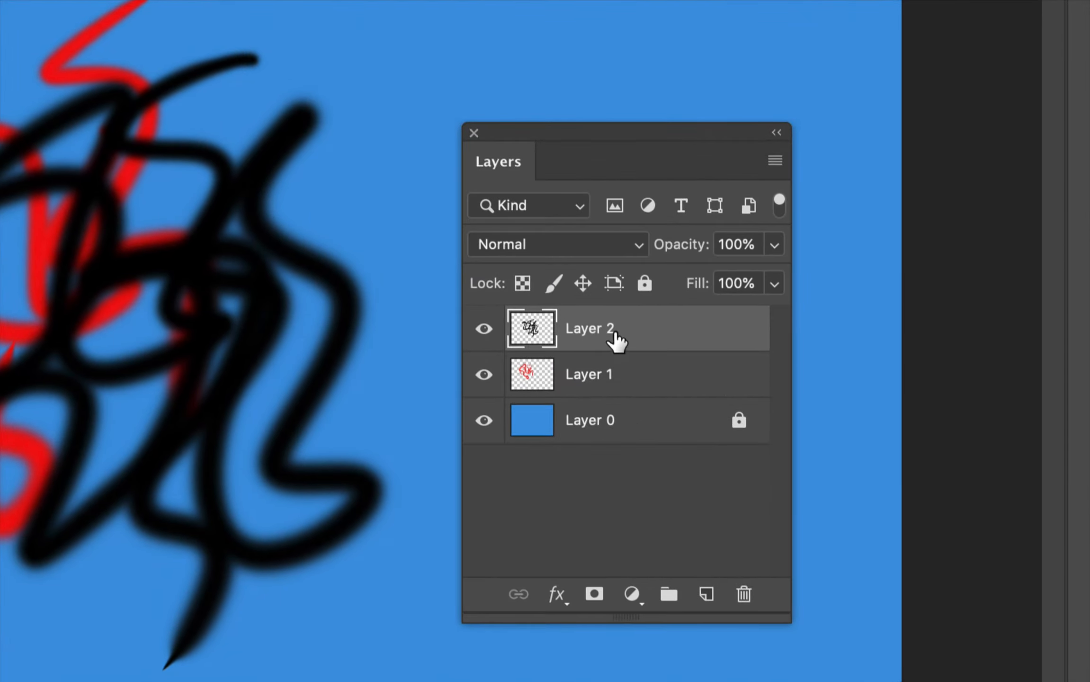
- Move the black scribble on Layer 2 so it overlaps the red one, at about X 2.14 in, Y 0.66 in
mouse_move(265, 224)
left_mouse_down()
mouse_move(260, 253)
mouse_move(400, 180)
mouse_move(248, 198)
mouse_move(365, 227)
mouse_move(328, 408)
left_mouse_up()
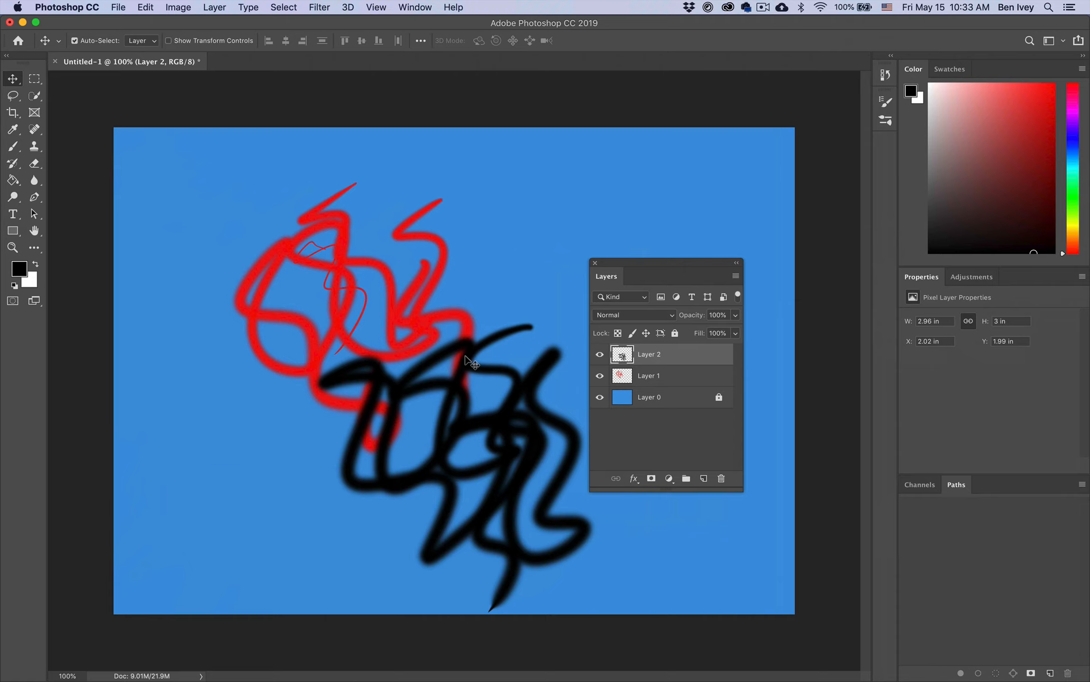
mouse_move(473, 356)
left_mouse_down()
mouse_move(517, 218)
mouse_move(430, 362)
mouse_move(466, 307)
mouse_move(484, 225)
left_mouse_up()
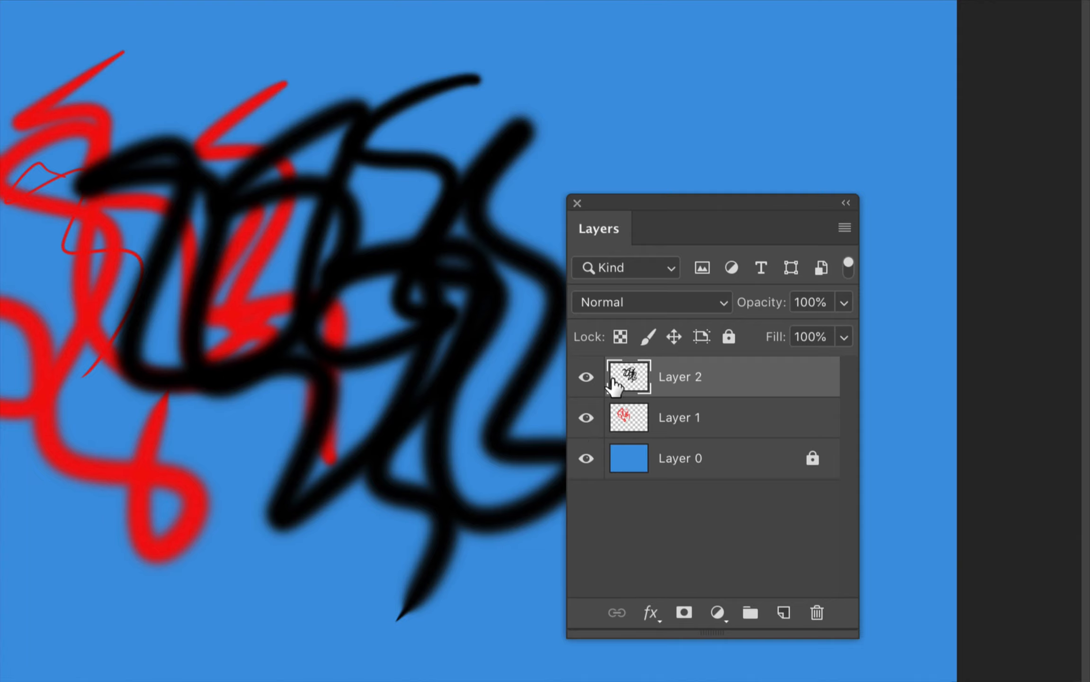
- Toggle the visibility of Layer 2 and Layer 1 to compare the artwork, leaving both layers shown
left_click(586, 378)
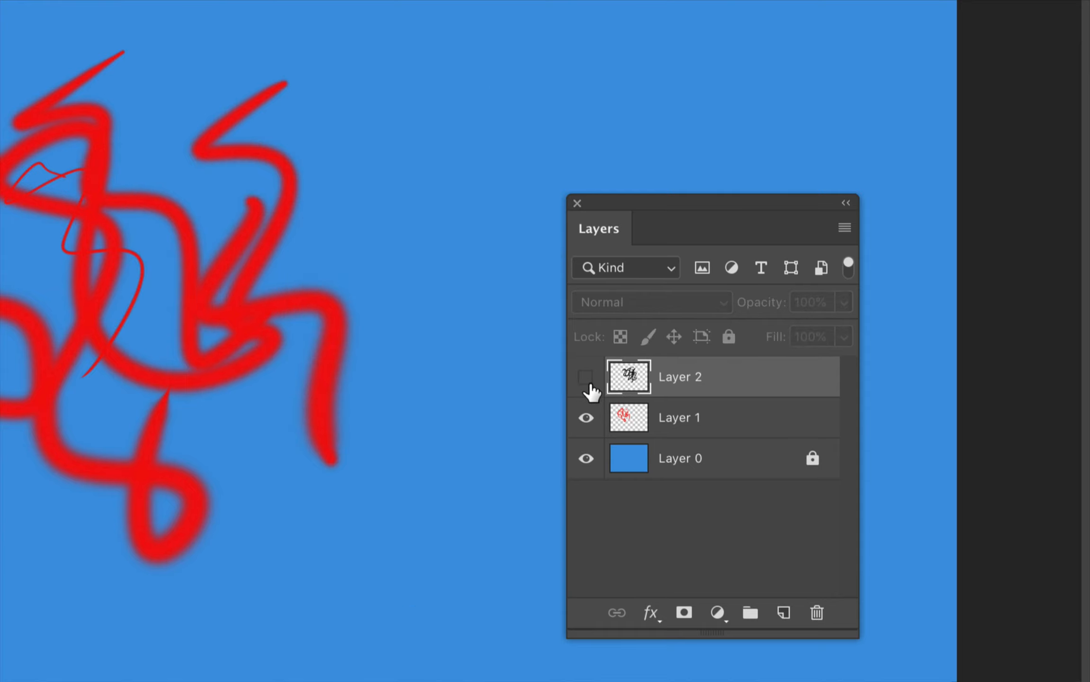
left_click(591, 386)
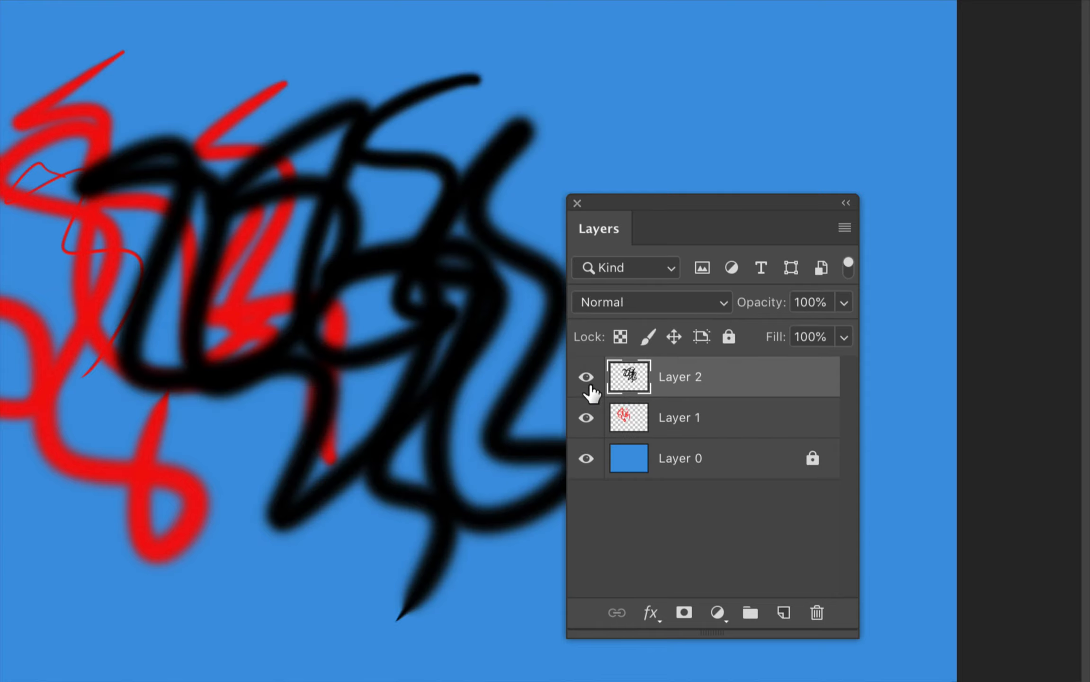
left_click(591, 386)
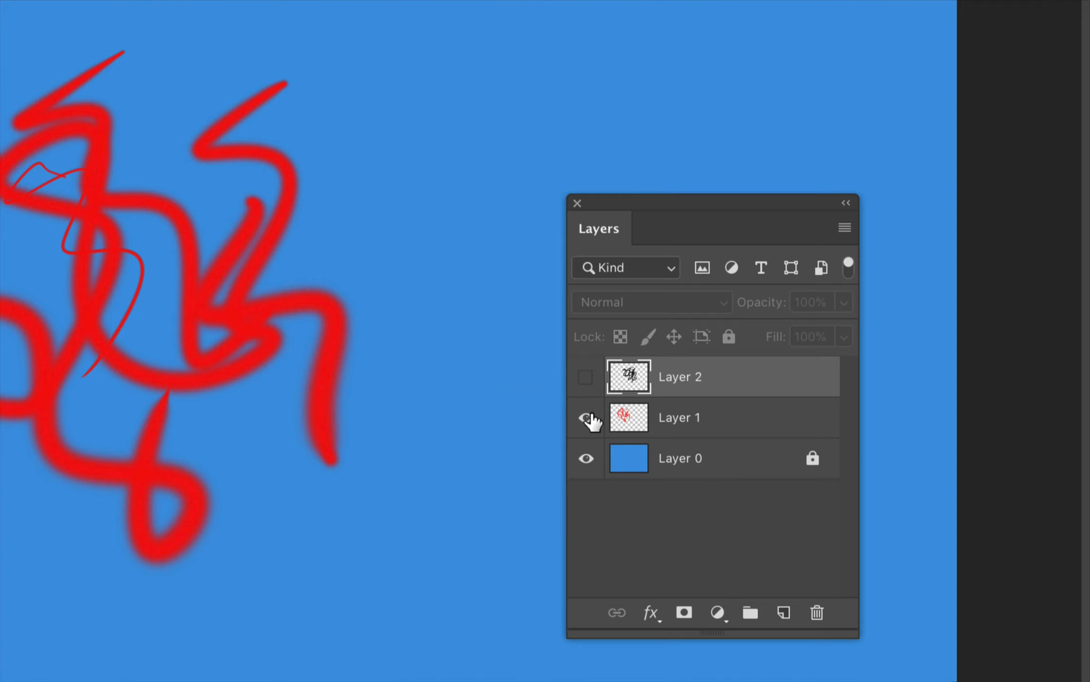
left_click(589, 416)
left_click(589, 417)
left_click(585, 381)
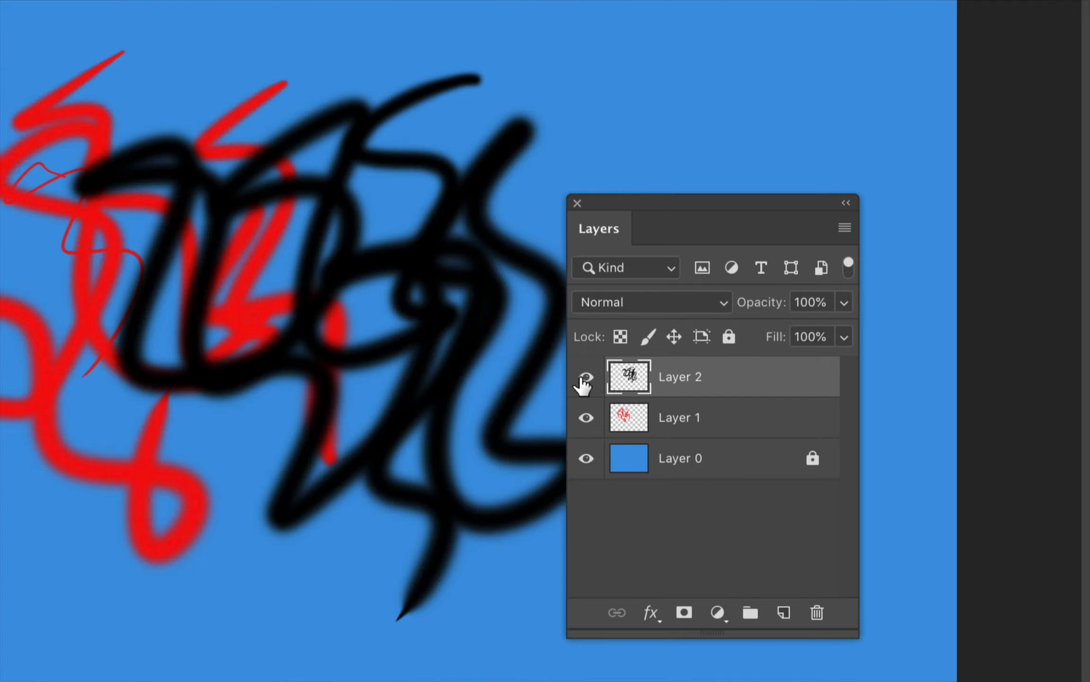
left_click(586, 379)
left_click(586, 417)
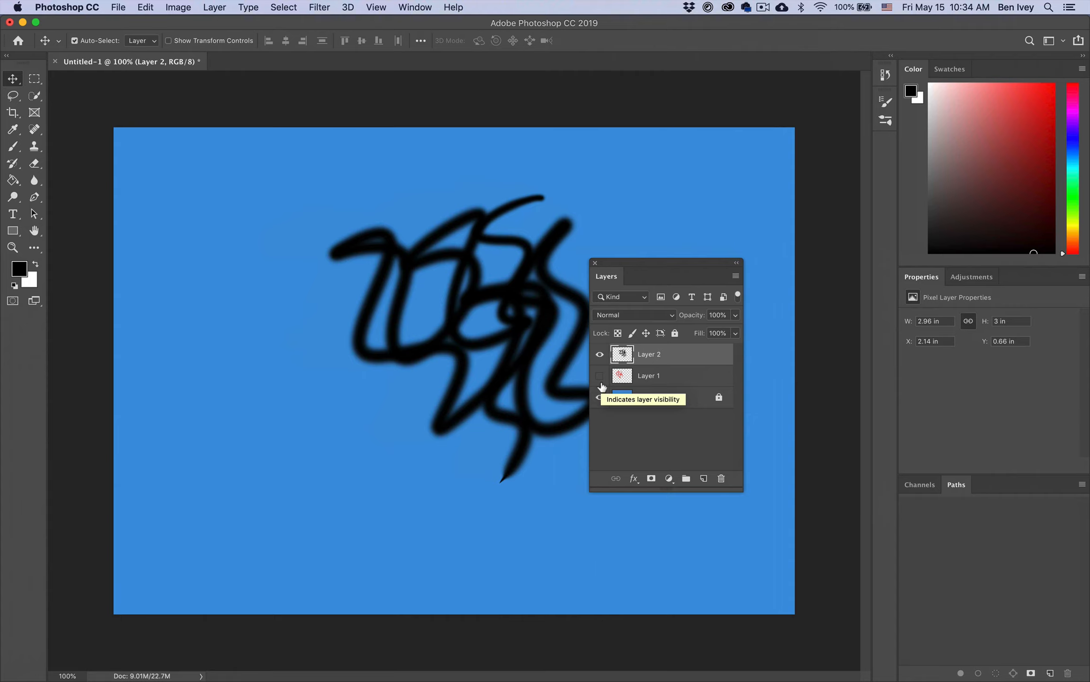
left_click(600, 377)
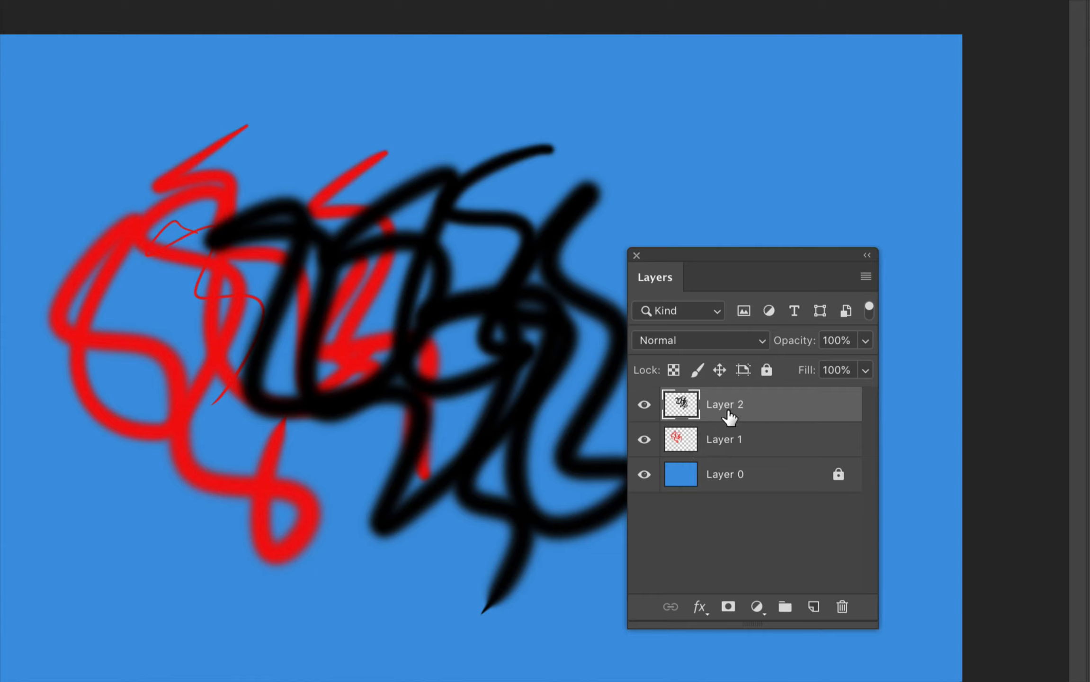
- Reorder the layers so that the black scribble's Layer 2 sits below Layer 1
mouse_move(733, 415)
left_mouse_down()
mouse_move(720, 409)
mouse_move(750, 431)
mouse_move(735, 452)
left_mouse_up()
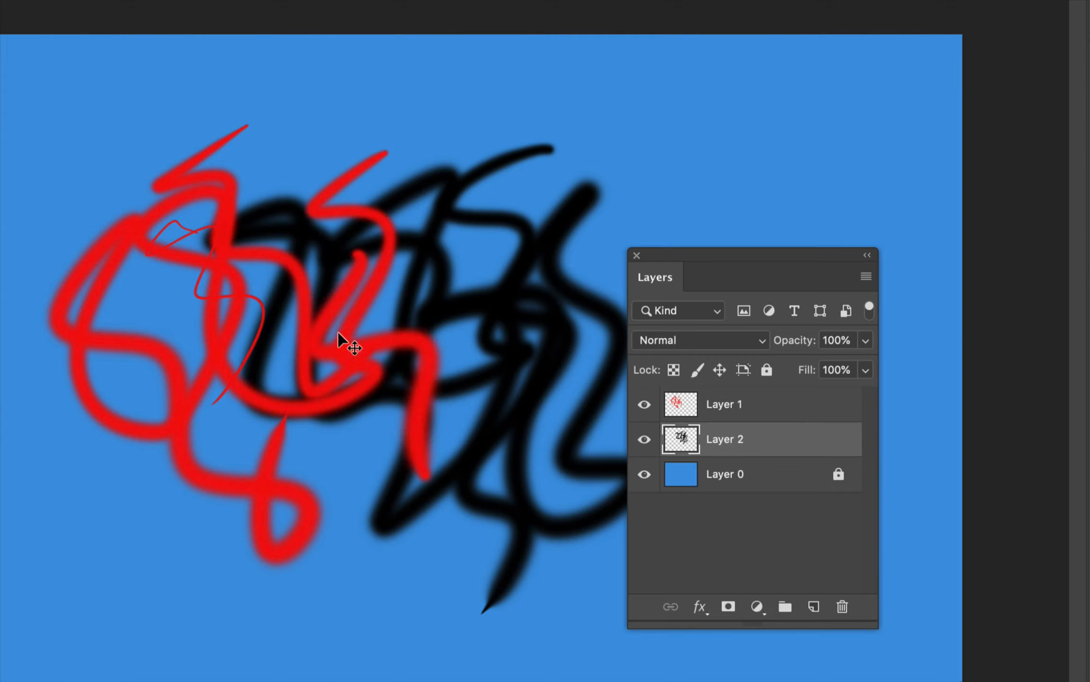
- Move the red scribble on Layer 1 down and to the right, over the black scribble
left_click(359, 352)
mouse_move(358, 352)
left_mouse_down()
mouse_move(454, 270)
mouse_move(394, 374)
mouse_move(384, 287)
mouse_move(422, 357)
mouse_move(401, 400)
mouse_move(424, 456)
mouse_move(405, 400)
mouse_move(417, 395)
left_mouse_up()
- Delete Layer 2 with the black scribble and Layer 1 with the red scribble, keeping only the locked Layer 0
left_click(779, 452)
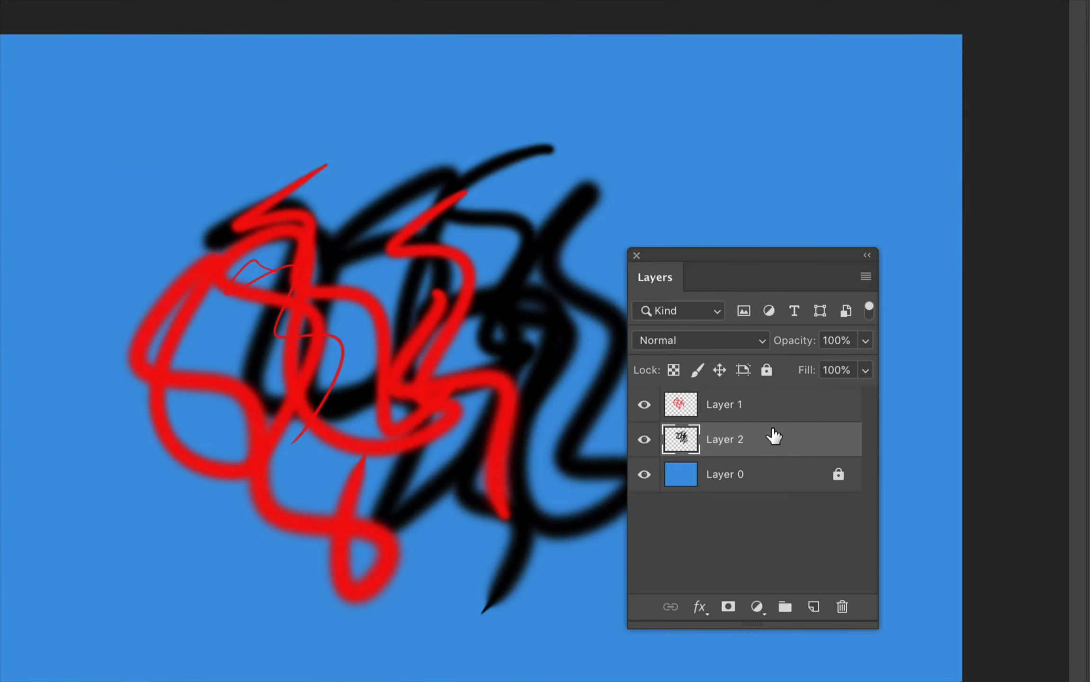
left_click(774, 407)
left_click(778, 431)
left_click(775, 413)
left_click(772, 440)
left_click(841, 611)
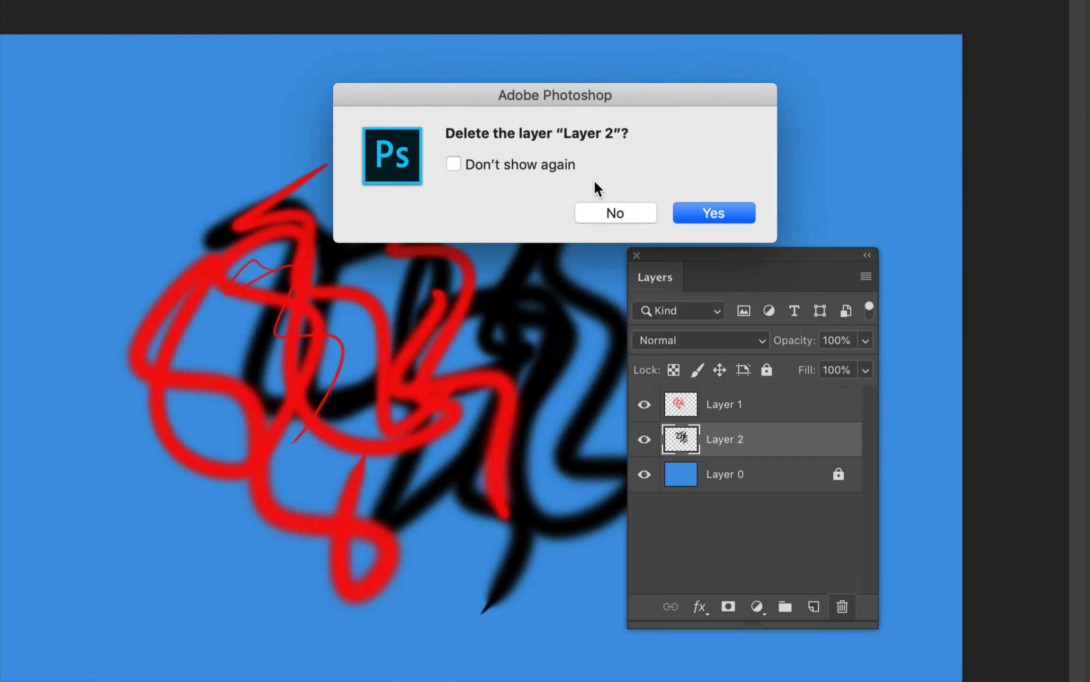
left_click(724, 212)
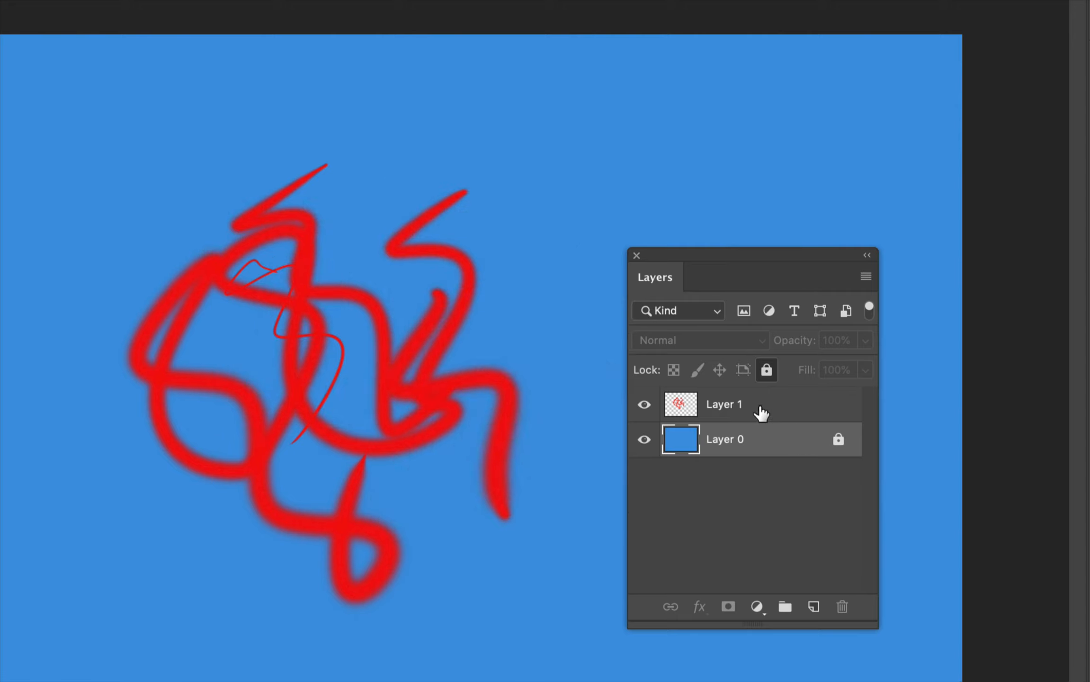
left_click(760, 418)
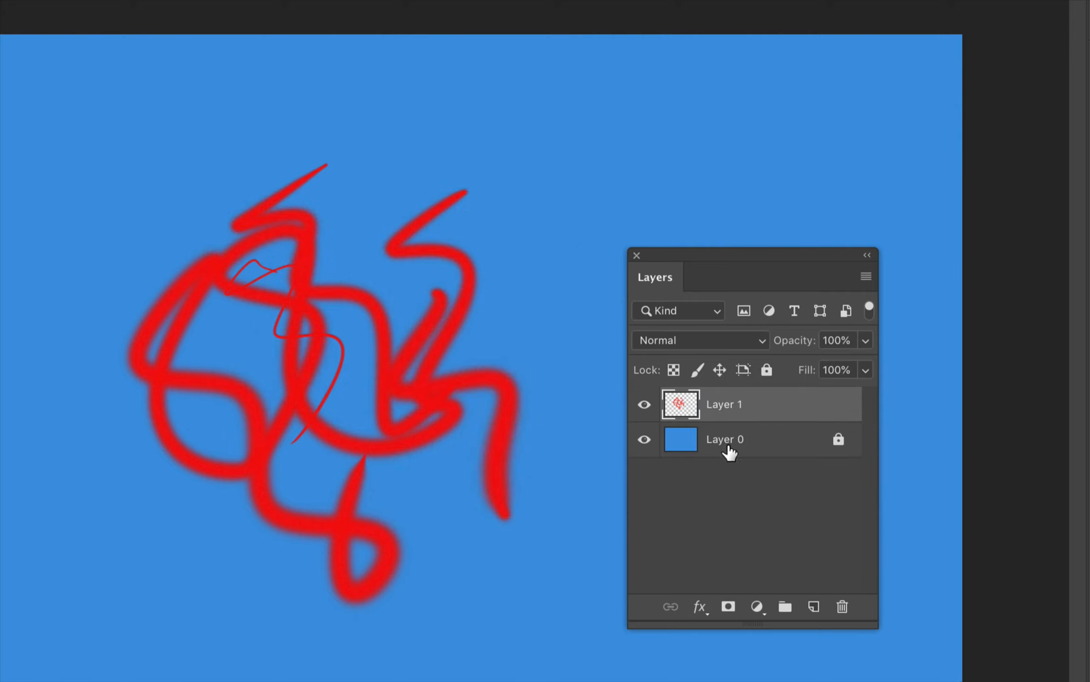
key("Delete")
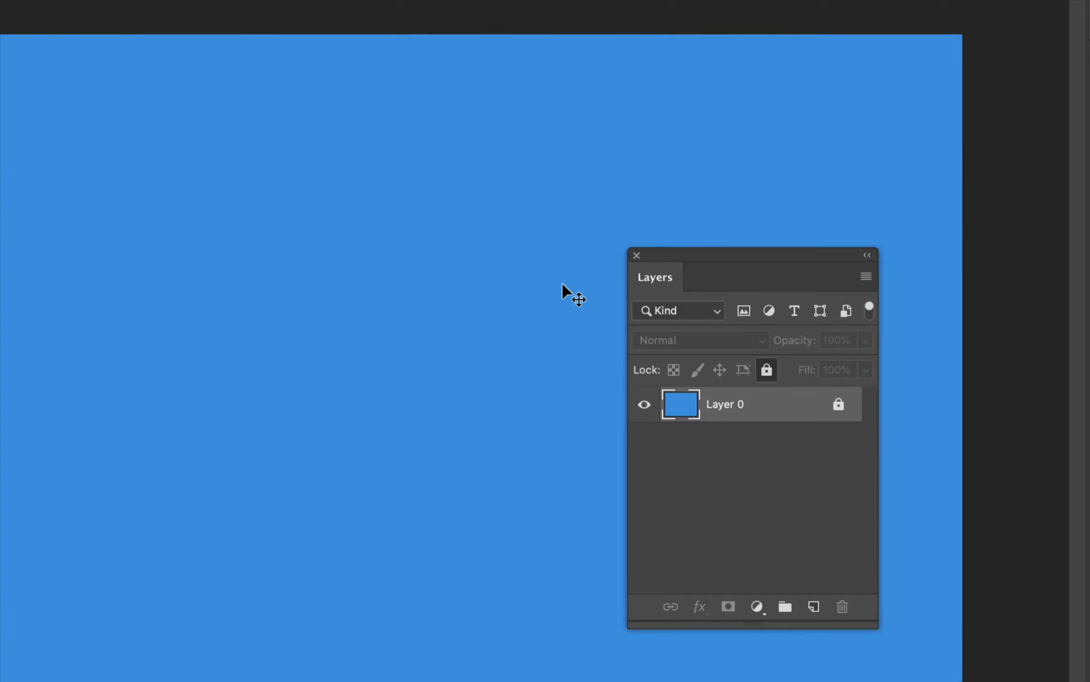
- Add a new layer above Layer 0 and paint a bright red scribble about 3.05 in wide and 3.3 in high
left_click_drag(738, 431, 815, 615)
left_click(813, 608)
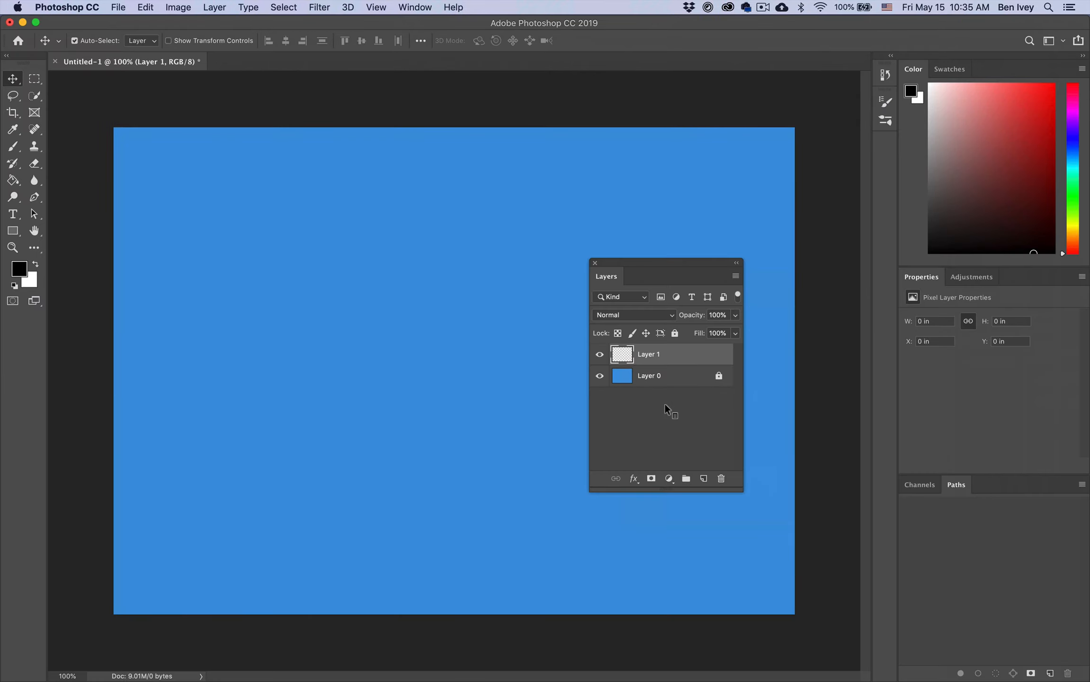
left_click(1049, 84)
key("b")
mouse_move(279, 258)
left_mouse_down()
mouse_move(360, 350)
mouse_move(454, 394)
mouse_move(492, 223)
mouse_move(474, 402)
mouse_move(303, 307)
mouse_move(412, 499)
left_mouse_up()
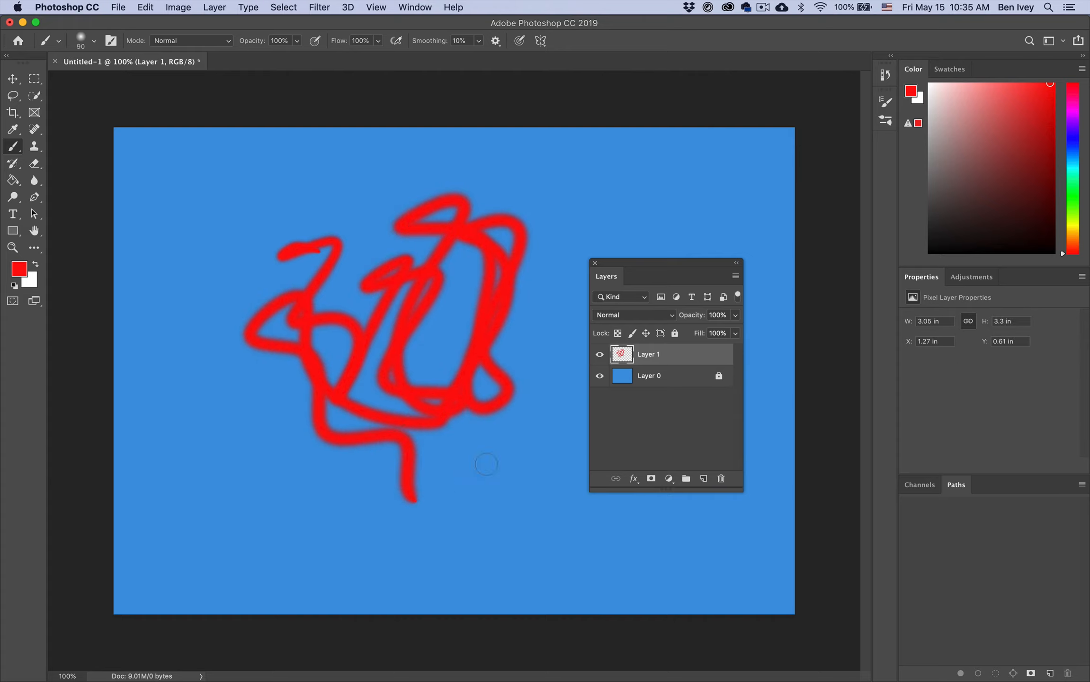
- Add another layer on top and brush a bright yellow scribble across the red one
left_click(704, 479)
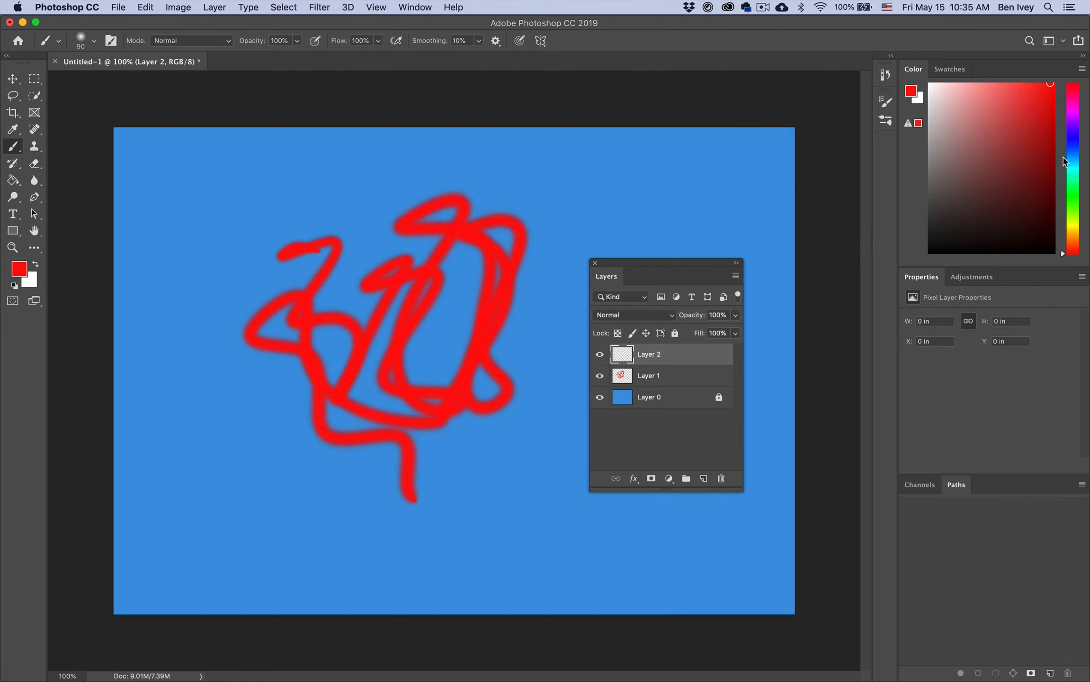
left_click(1074, 230)
left_click_drag(1037, 95, 1027, 74)
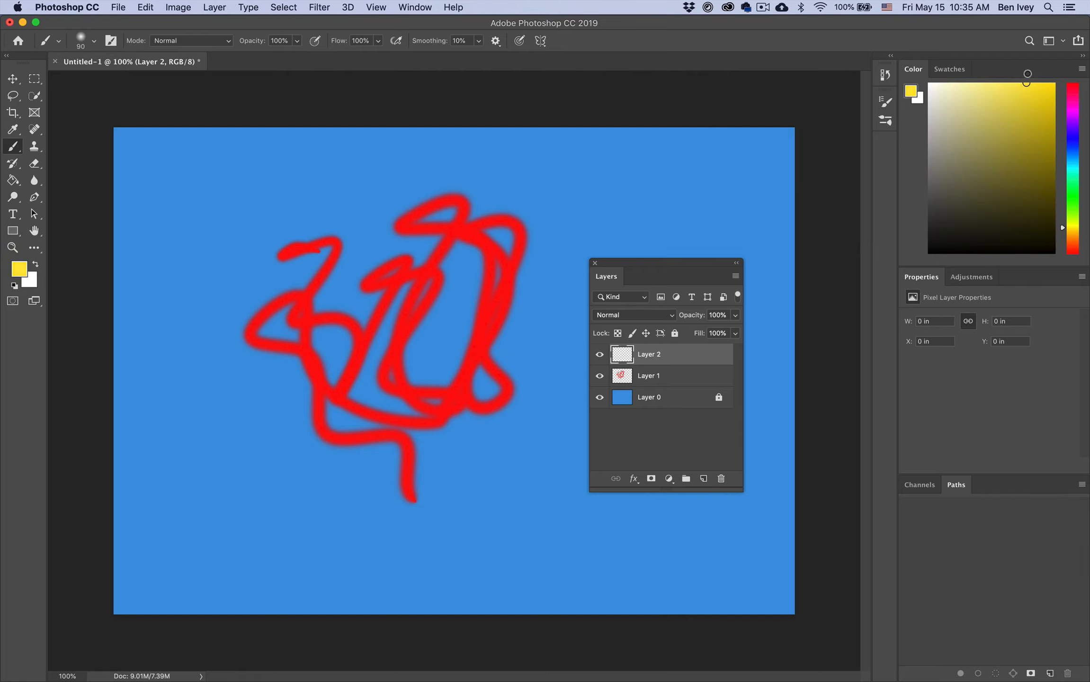
left_click_drag(458, 182, 439, 181)
mouse_move(435, 133)
left_mouse_down()
mouse_move(416, 199)
mouse_move(448, 375)
mouse_move(502, 393)
mouse_move(280, 337)
mouse_move(426, 242)
mouse_move(341, 417)
mouse_move(502, 369)
mouse_move(483, 509)
left_mouse_up()
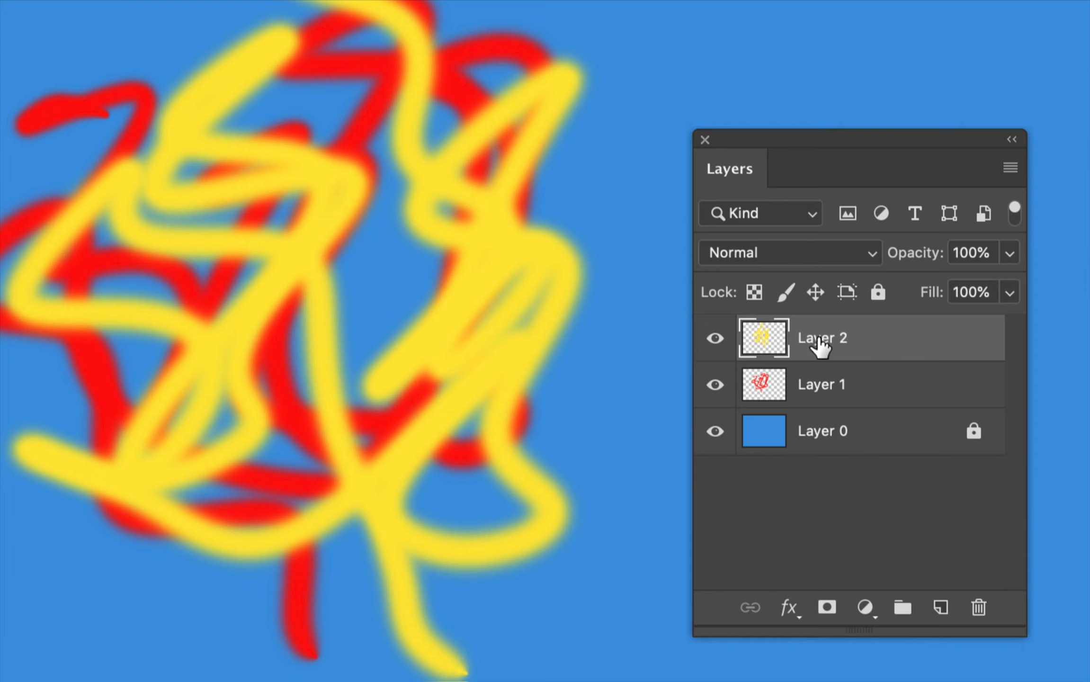
- Try the Multiply, Screen, Overlay and Difference blend modes in turn on the yellow scribble's Layer 2
left_click(777, 252)
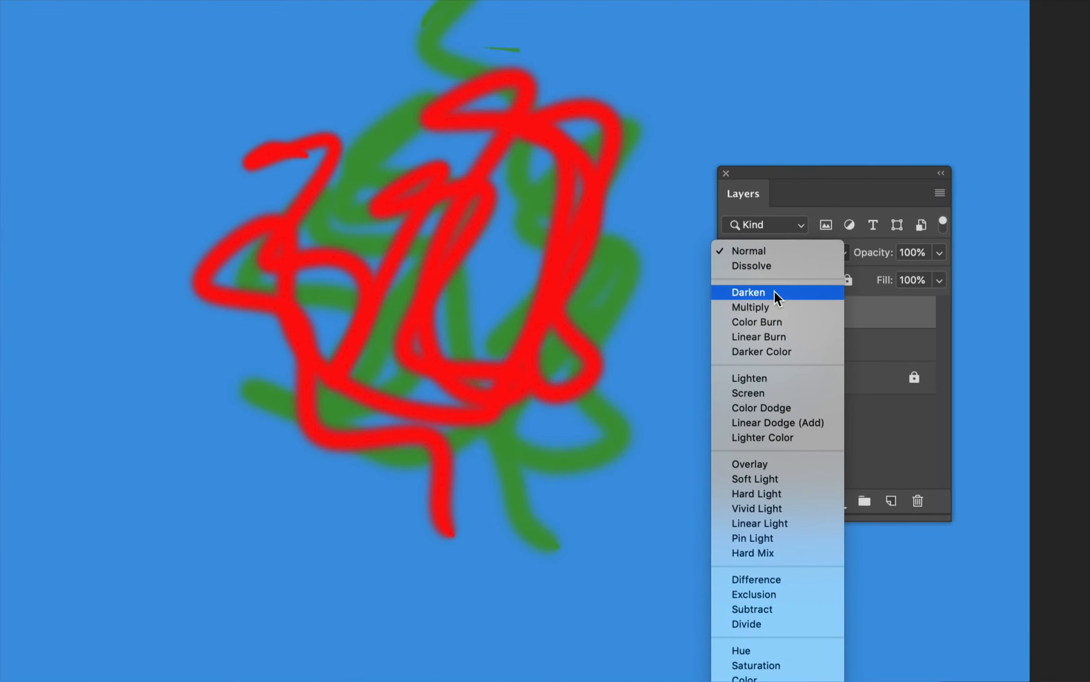
left_click(775, 307)
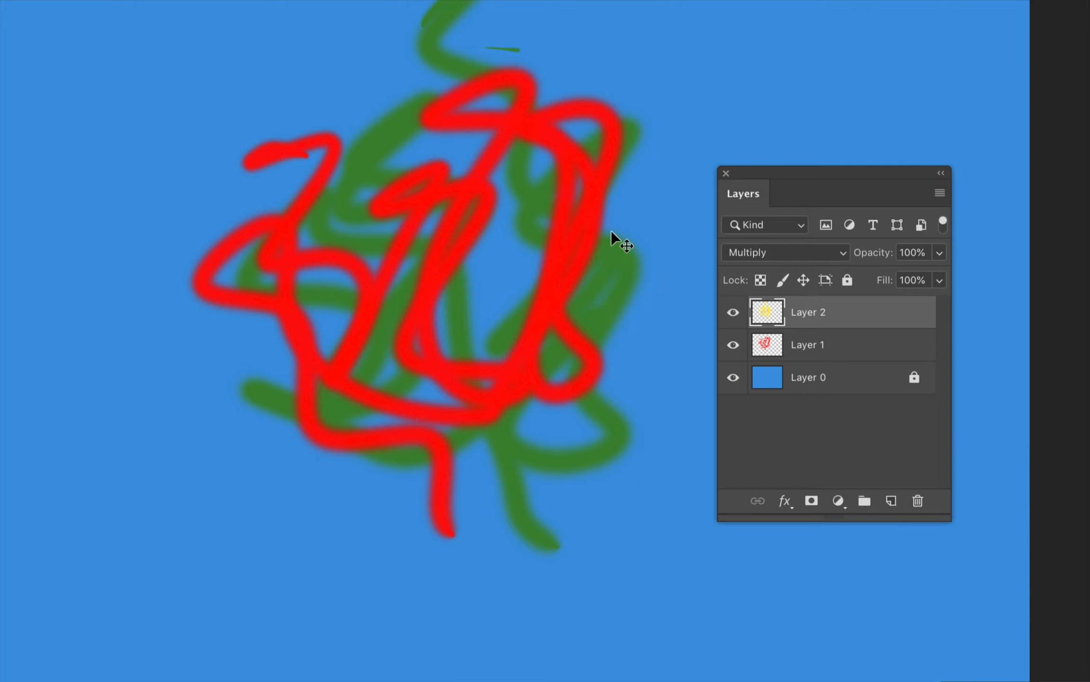
left_click(783, 251)
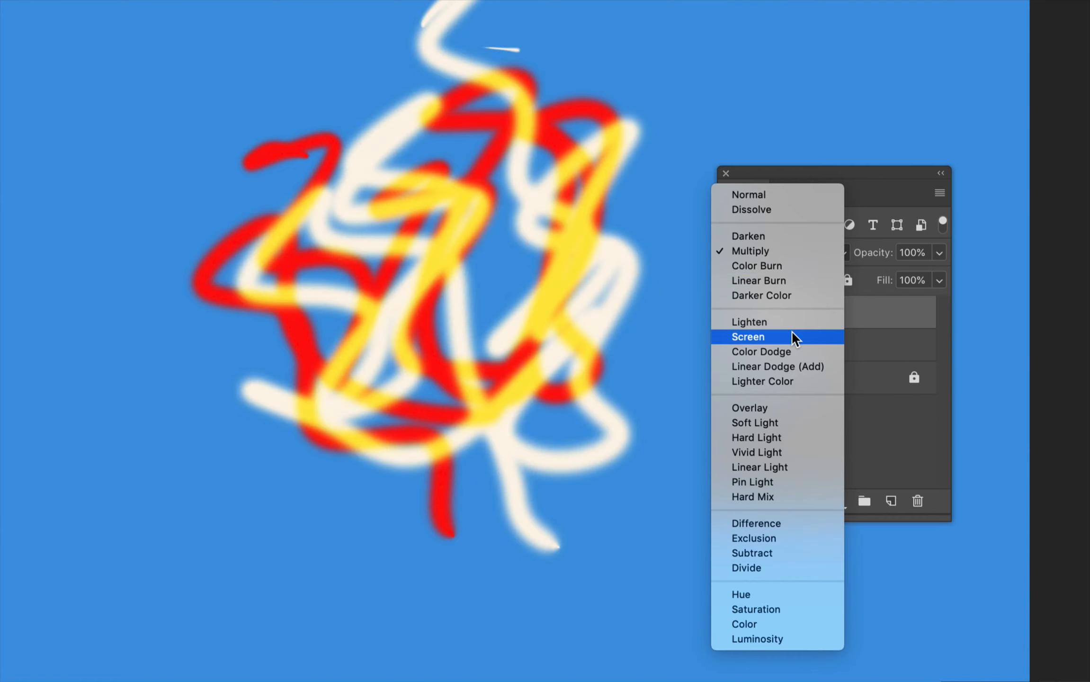
left_click(791, 336)
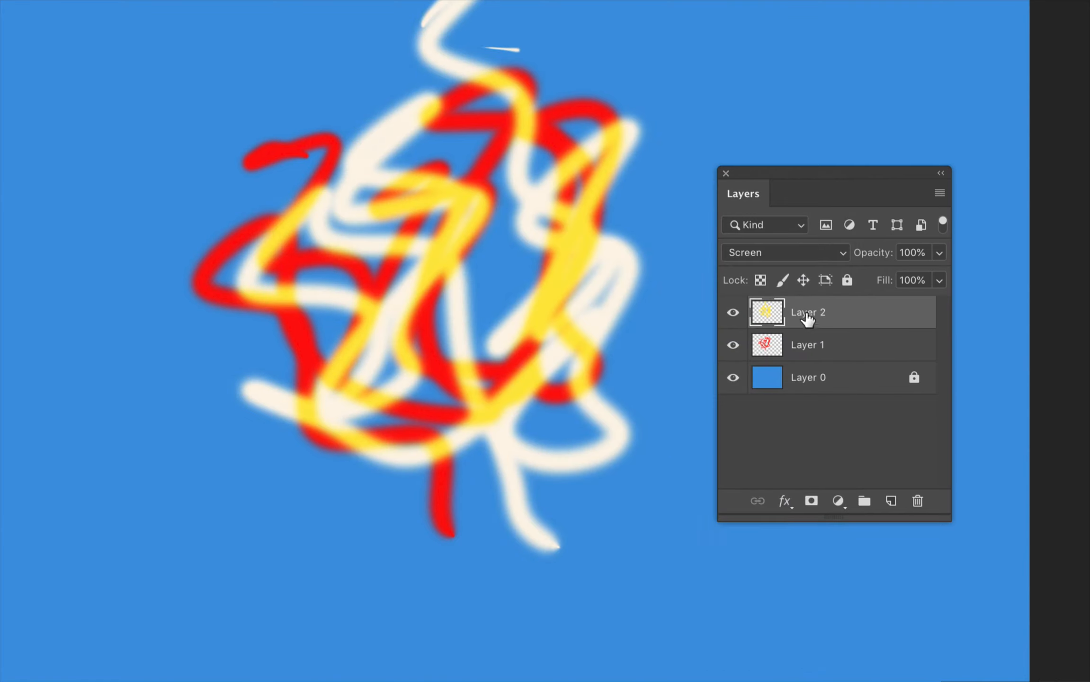
left_click(801, 256)
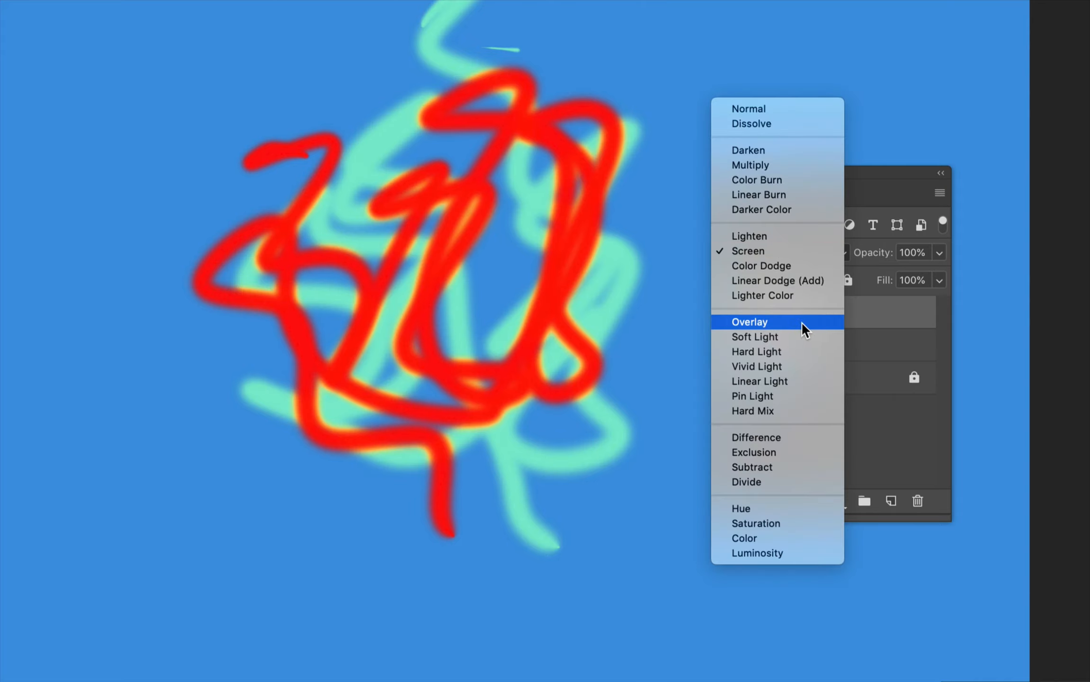
left_click(801, 322)
left_click(801, 253)
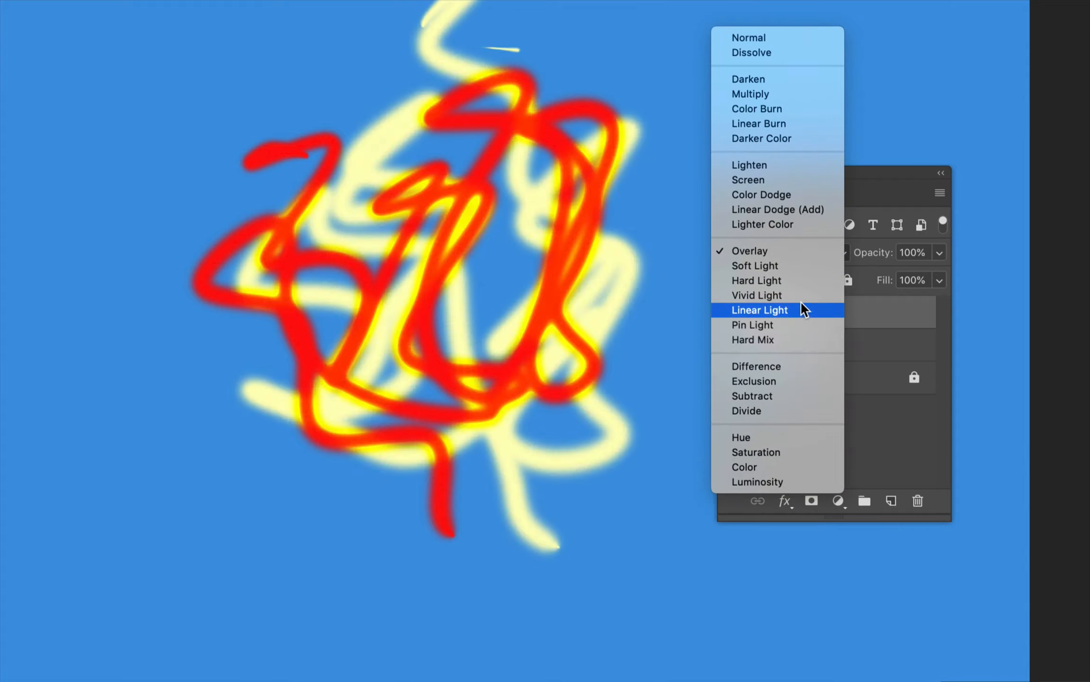
left_click(798, 365)
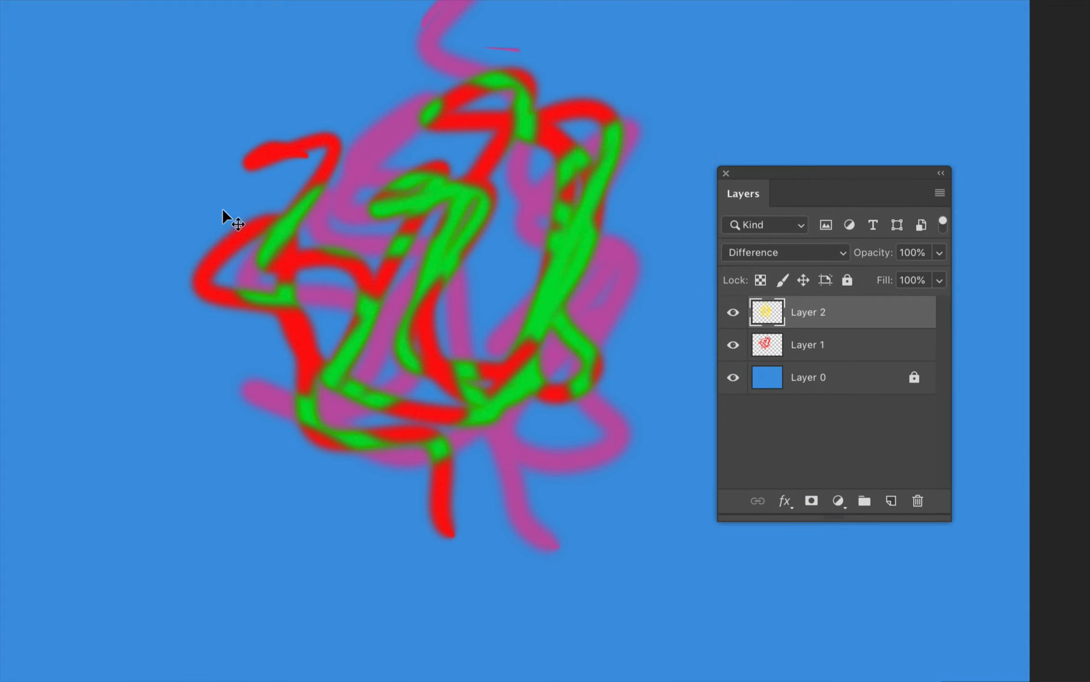
- Try the Color and Screen blend modes on Layer 2, and set its blend mode back to Normal
left_click(745, 253)
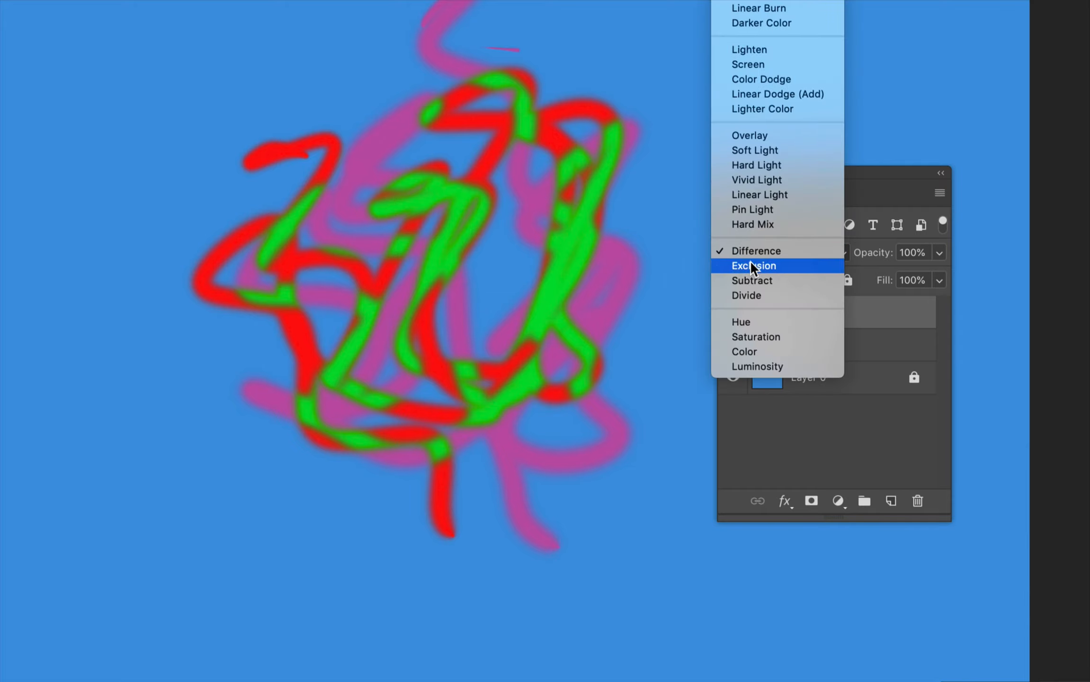
left_click(788, 352)
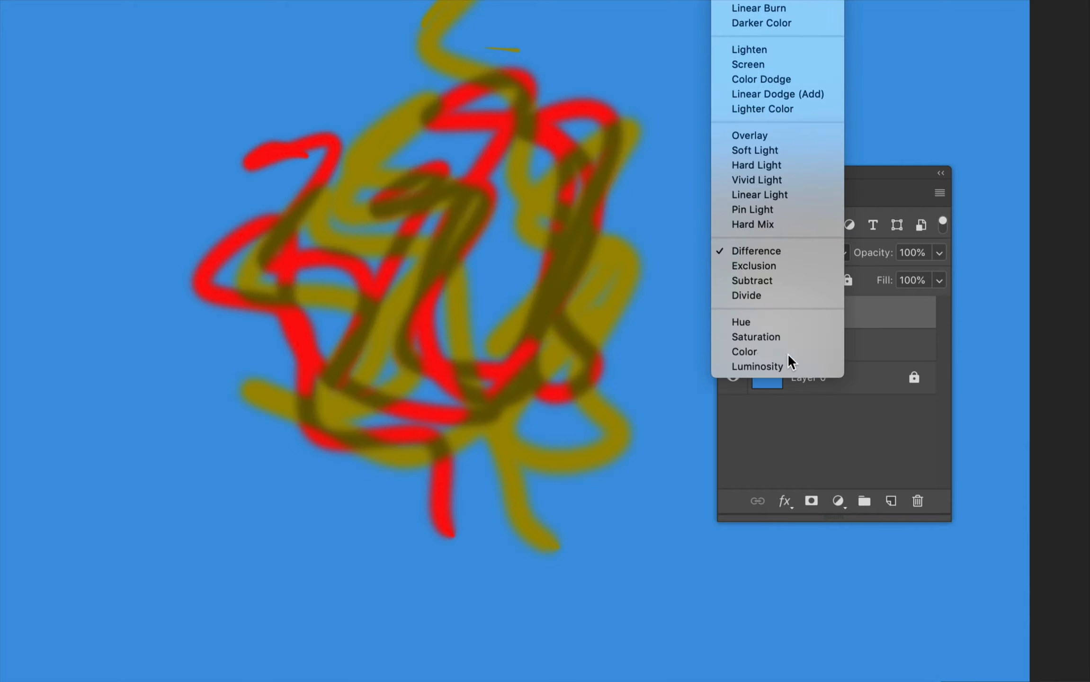
left_click(781, 252)
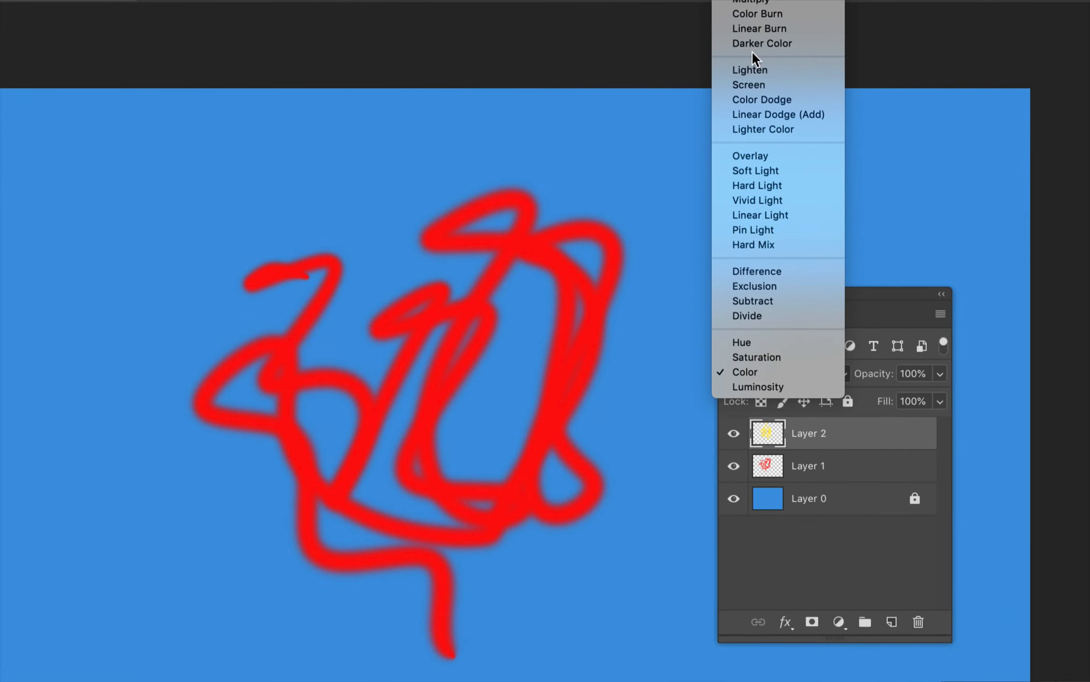
left_click(758, 85)
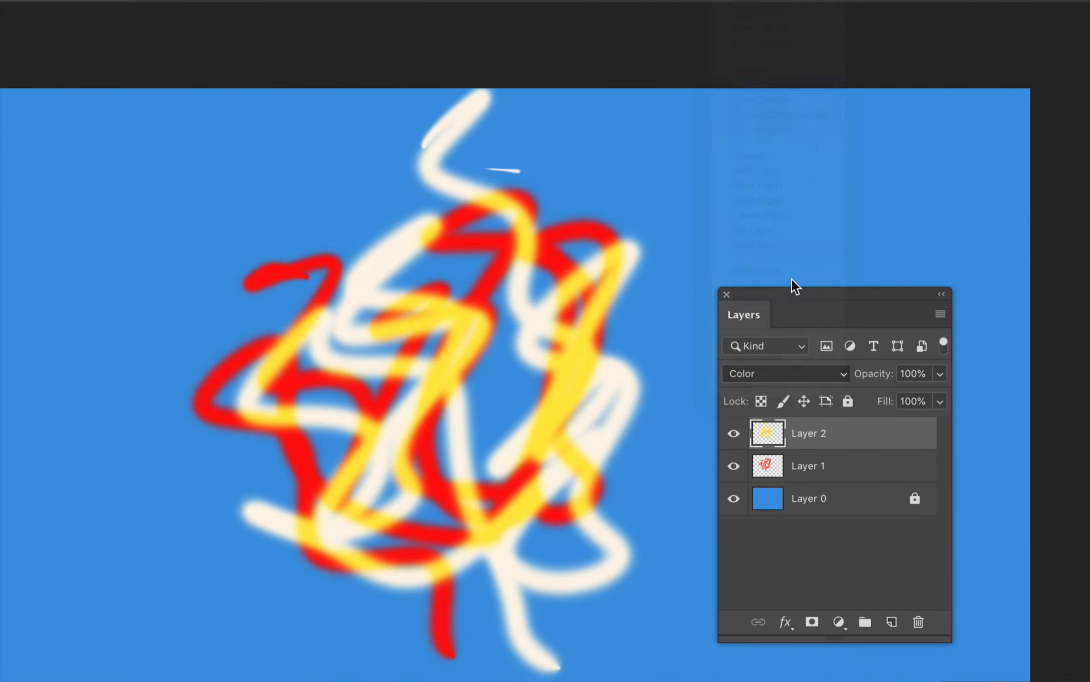
left_click(763, 369)
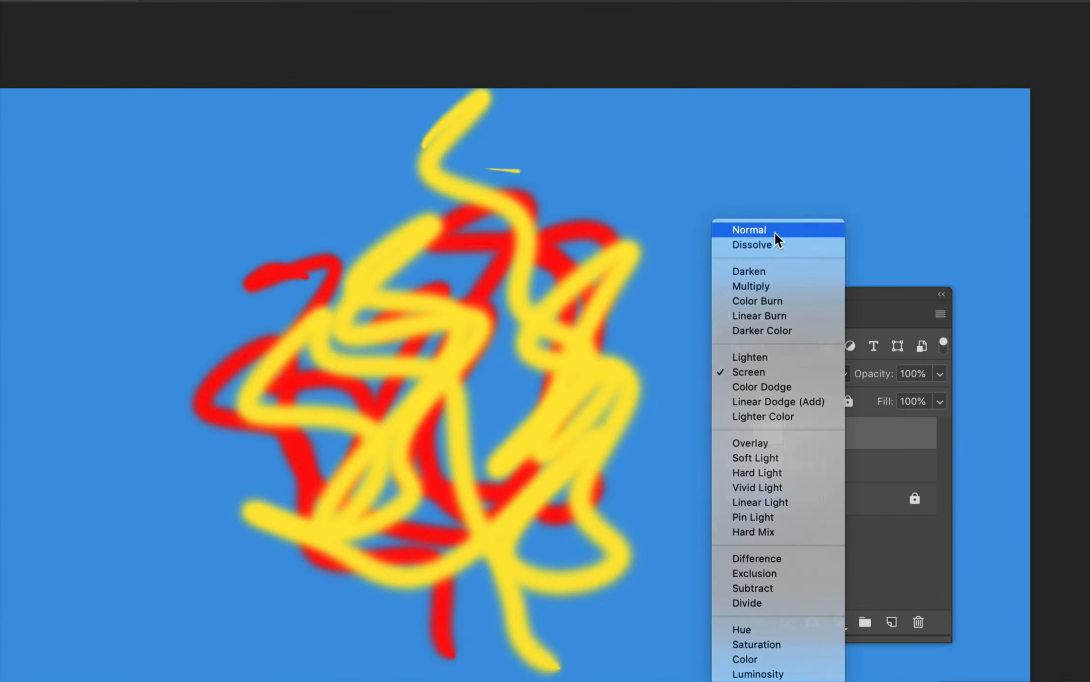
left_click(774, 231)
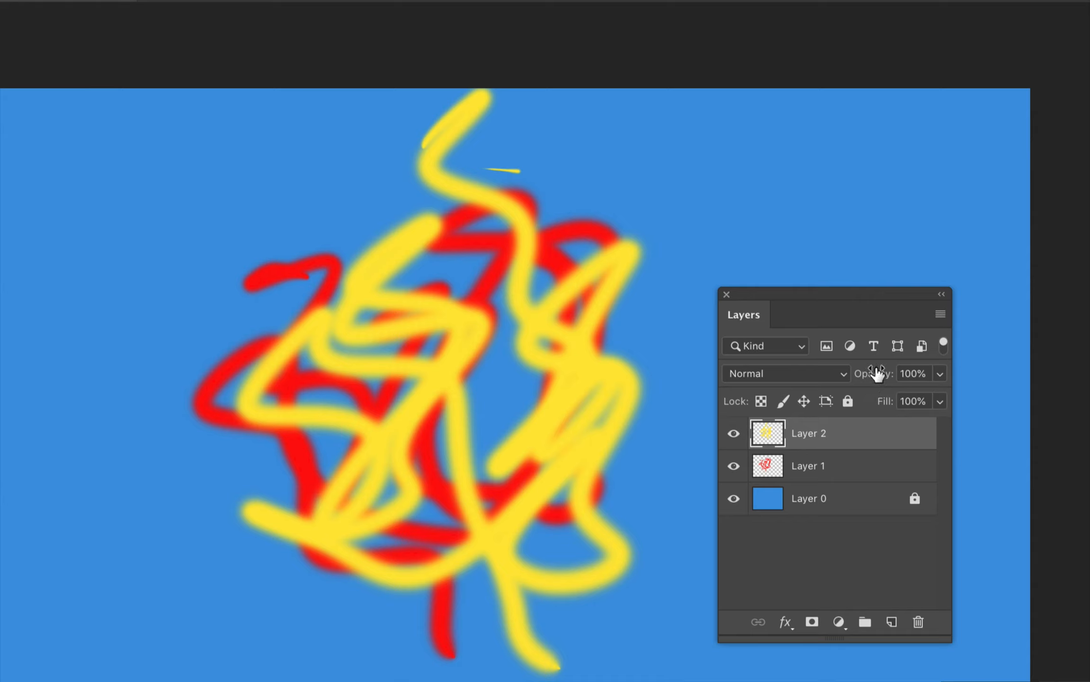
- Lower the opacity of Layer 2 to about 36% and restore it to 100%
left_click(939, 375)
left_click_drag(922, 398, 879, 399)
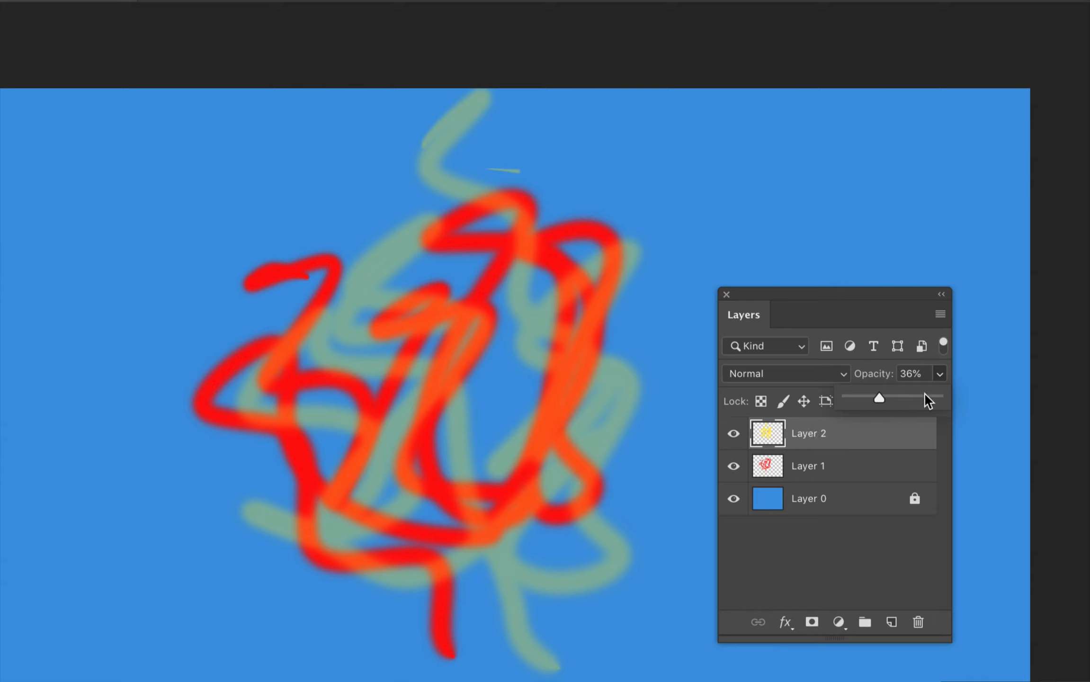
left_click_drag(875, 394, 882, 395)
left_click(882, 376)
left_click(938, 377)
left_click_drag(940, 394, 942, 410)
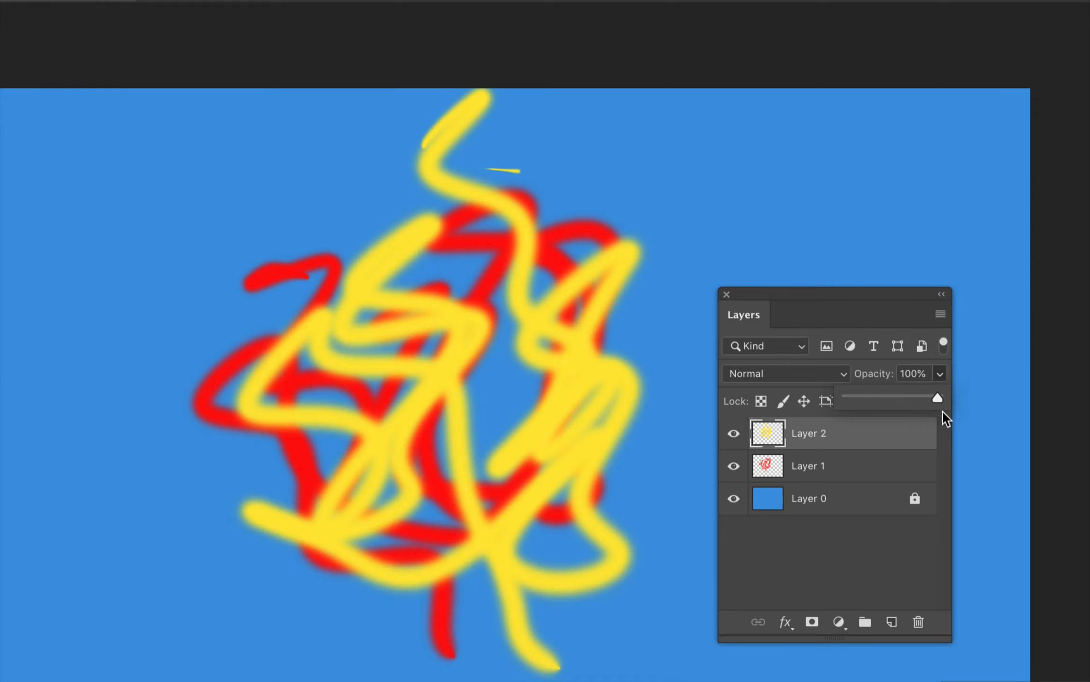
- Rename Layer 1 as Red and Layer 2 as Yellow
left_click(807, 438)
left_click(824, 471)
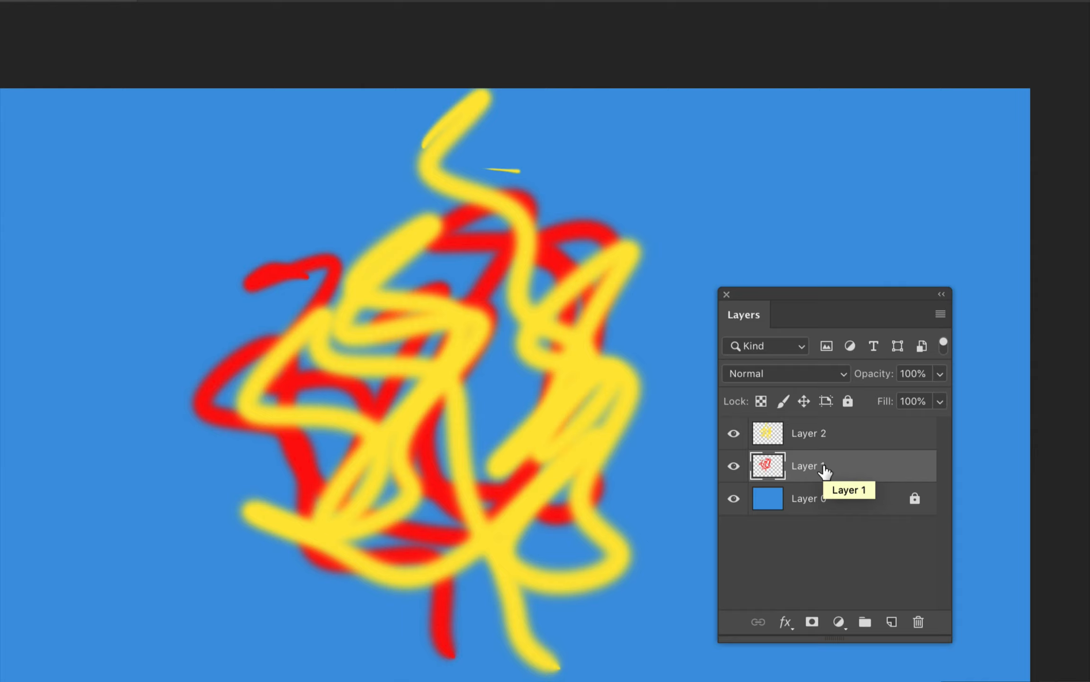
double_click(823, 467)
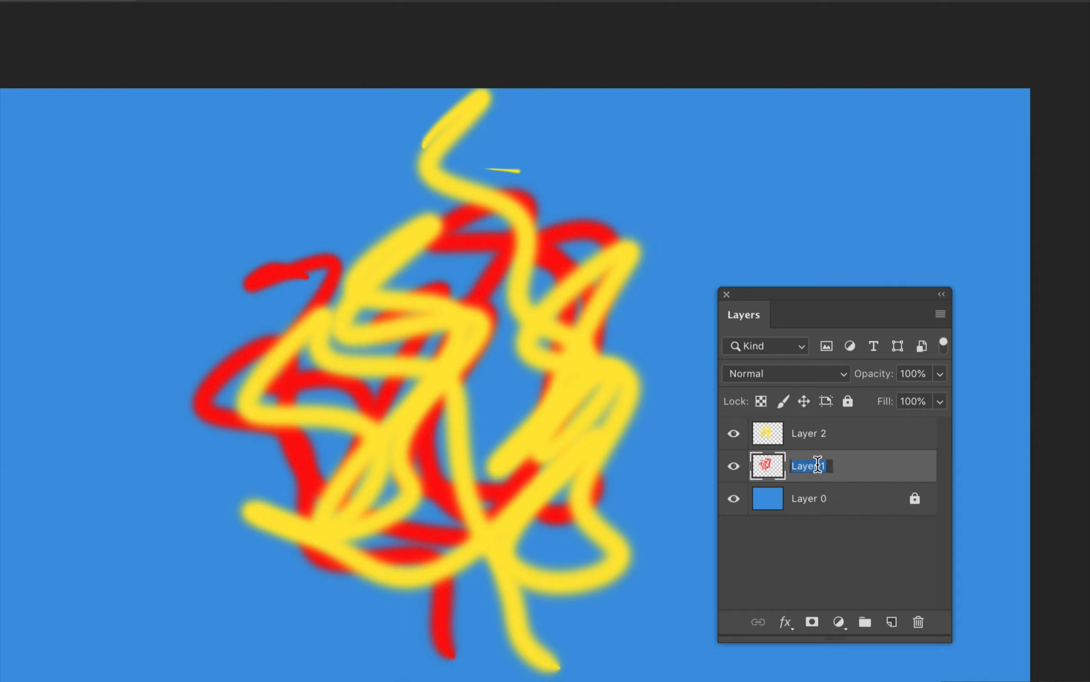
type("Red")
left_click(807, 438)
double_click(807, 438)
type("Yellow")
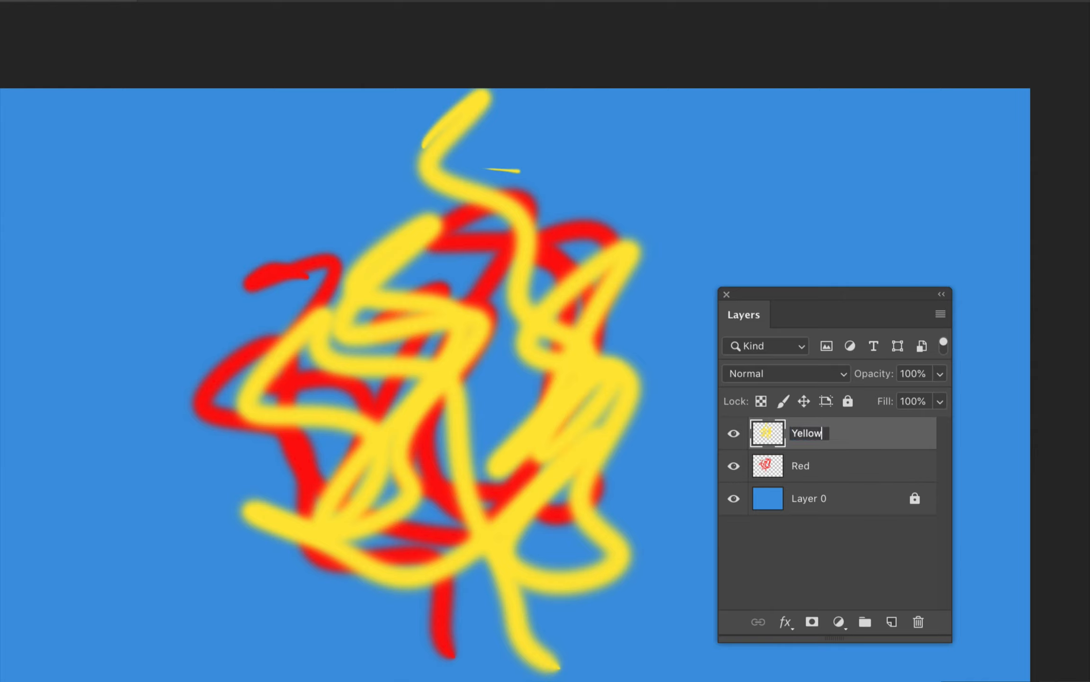
key("Return")
- Fully lock the Yellow layer and unlock it again
left_click(833, 505)
left_click(844, 476)
left_click(850, 439)
left_click(847, 402)
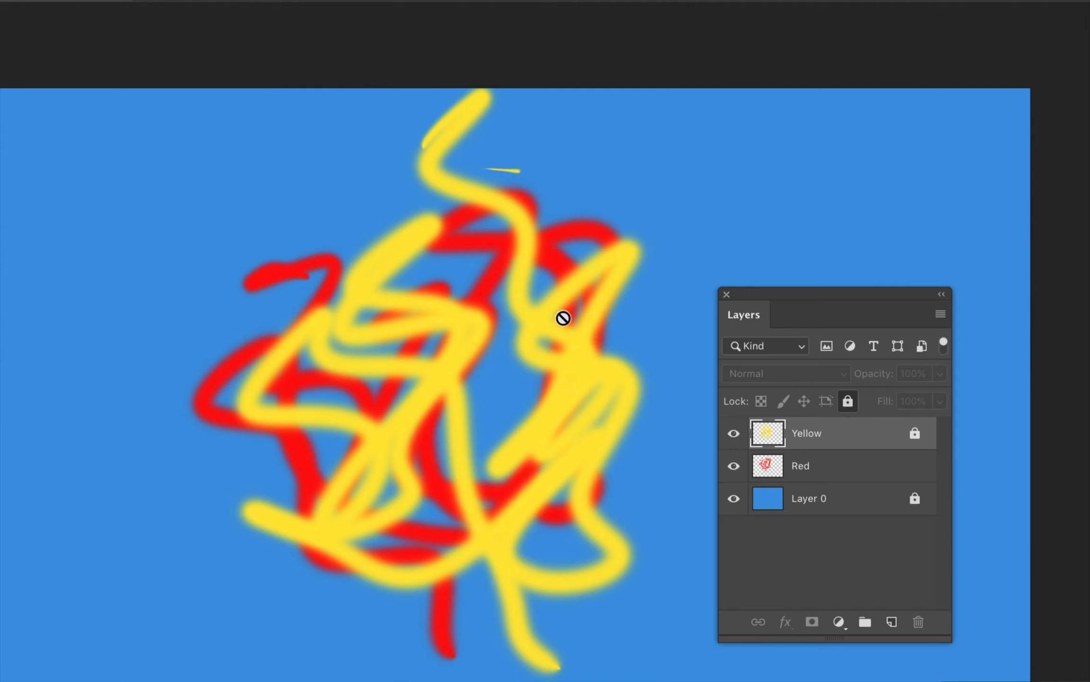
left_click(849, 403)
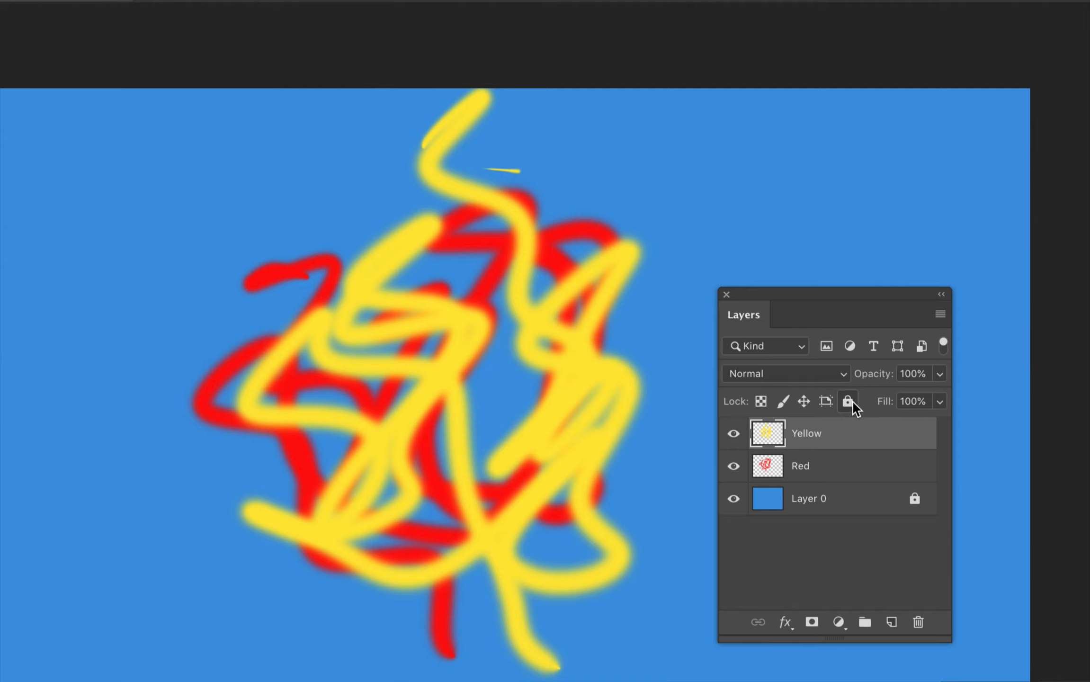
- Lock the image pixels of the Yellow layer and try to paint on it with the Brush
left_click(781, 399)
left_click(652, 284)
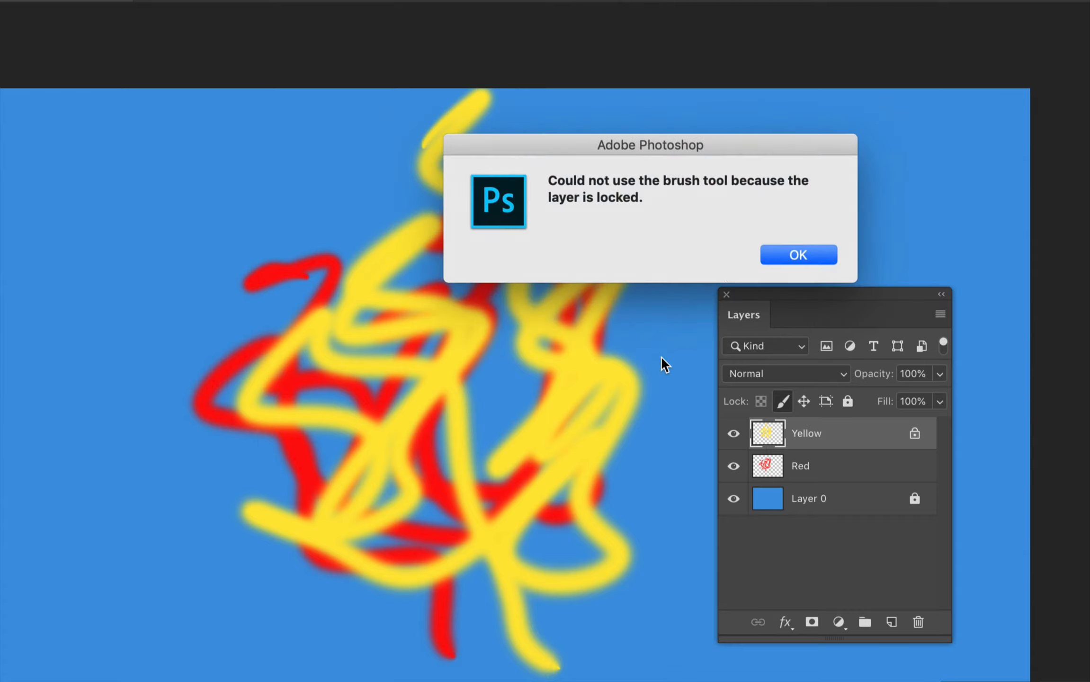
left_click(791, 254)
- Move the yellow scribble up and to the right with the Move tool
key("v")
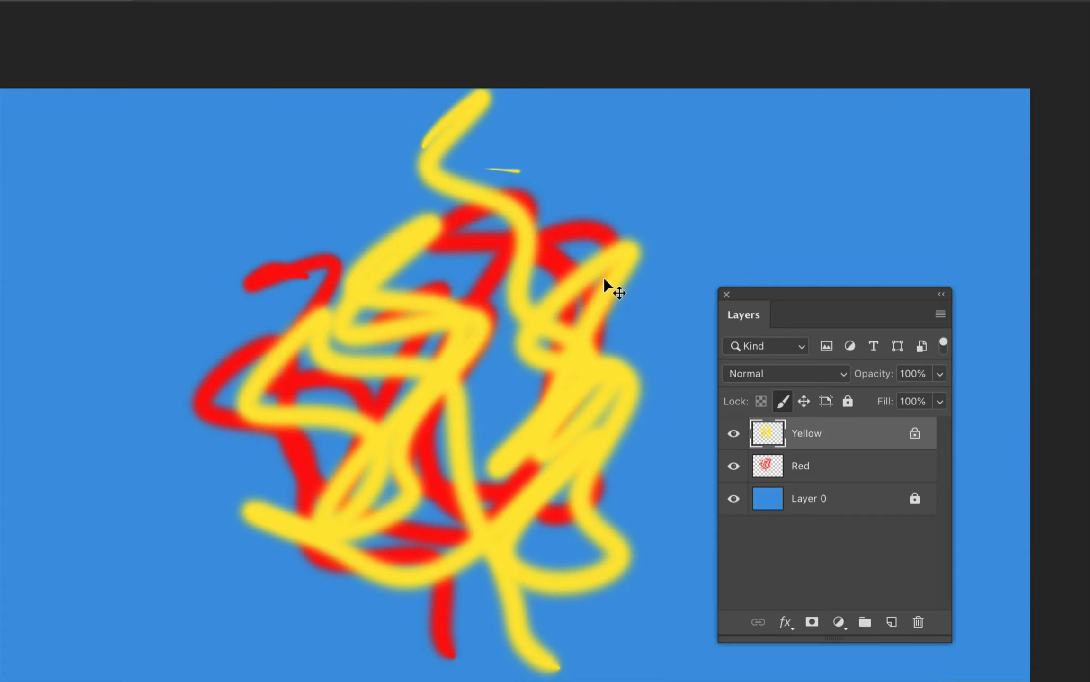
left_click_drag(608, 288, 655, 237)
- Replace the Yellow layer's image pixel lock with a position lock, and try to move its scribble
left_click(782, 402)
left_click(804, 401)
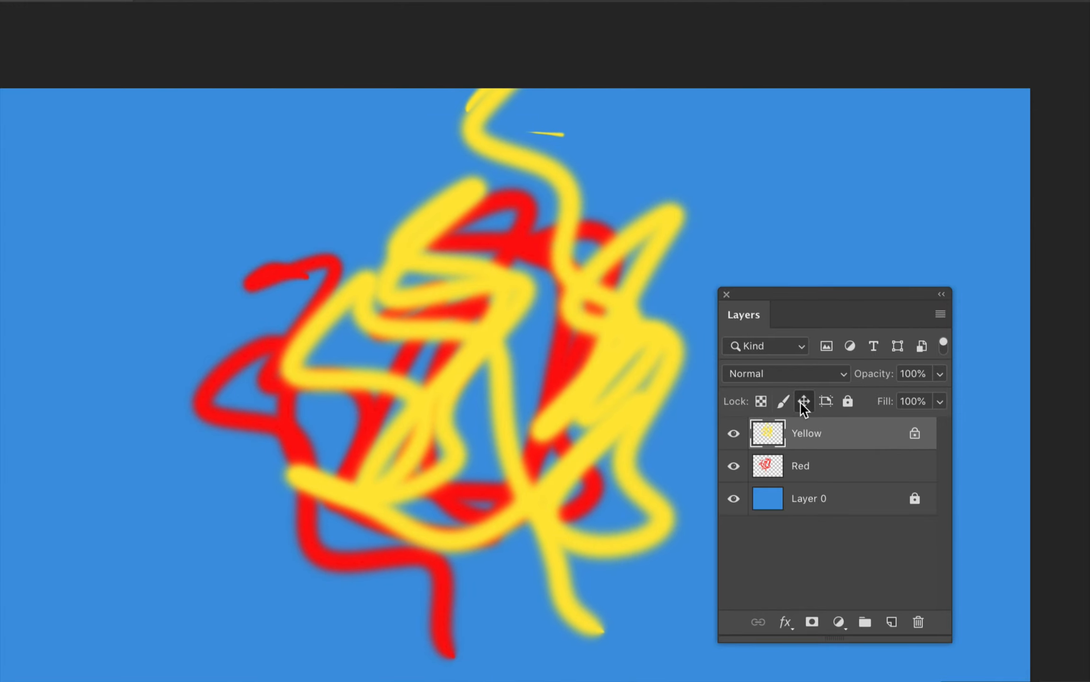
key("alt+bracketleft")
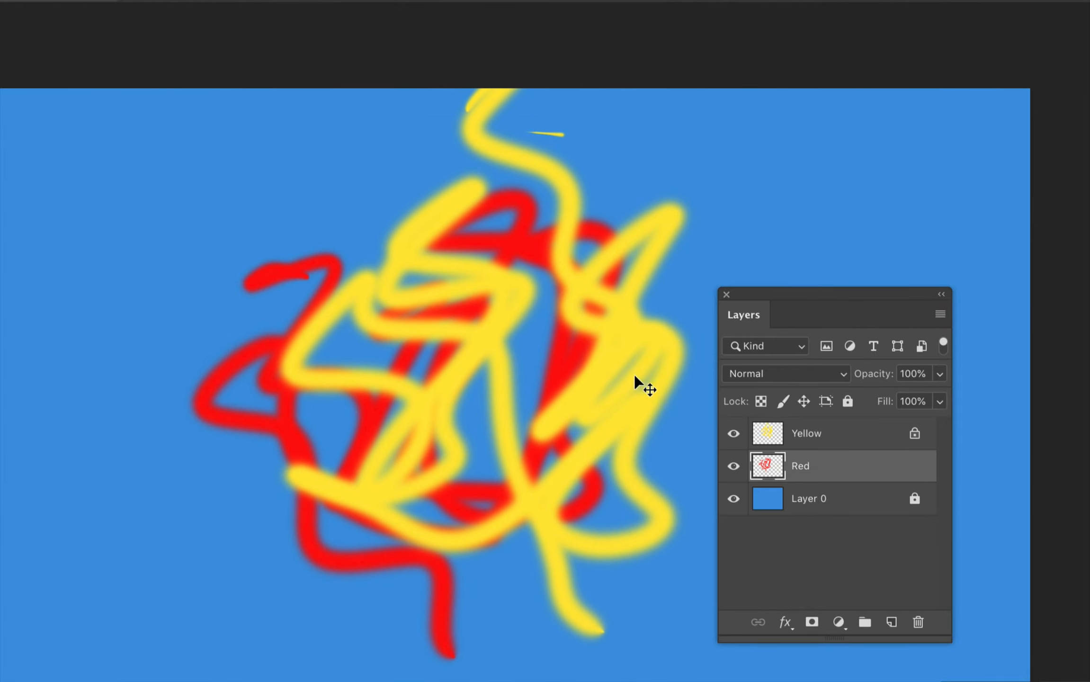
left_click(681, 413)
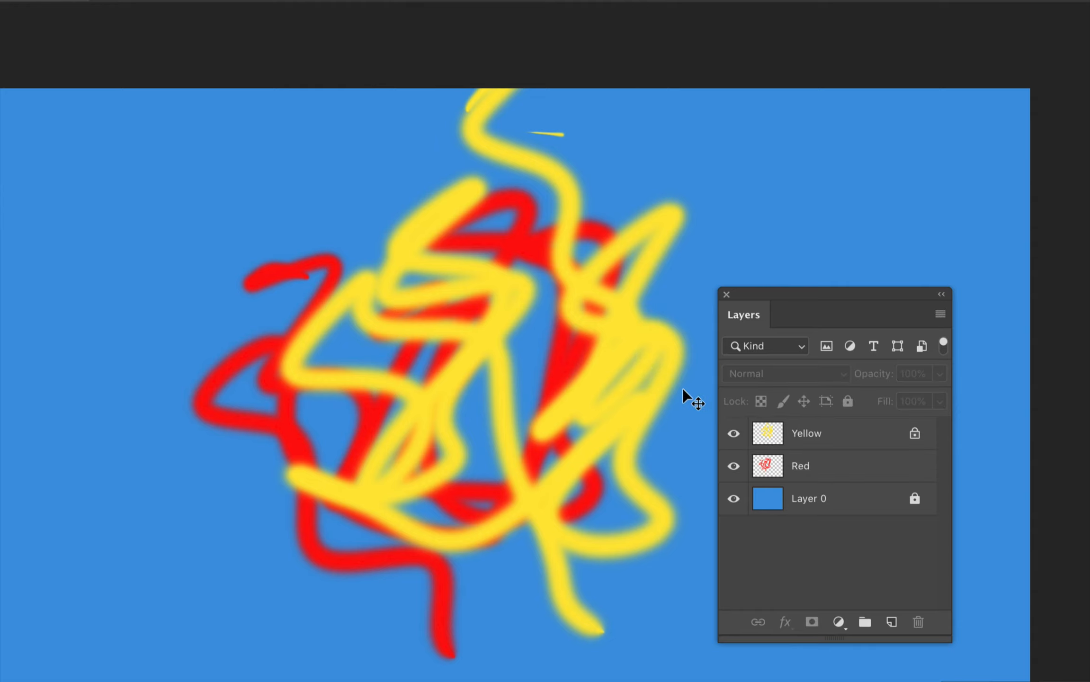
- Paint an extra yellow stroke on the position-locked Yellow layer with the Brush, at the upper right of the scribble
left_click(786, 432)
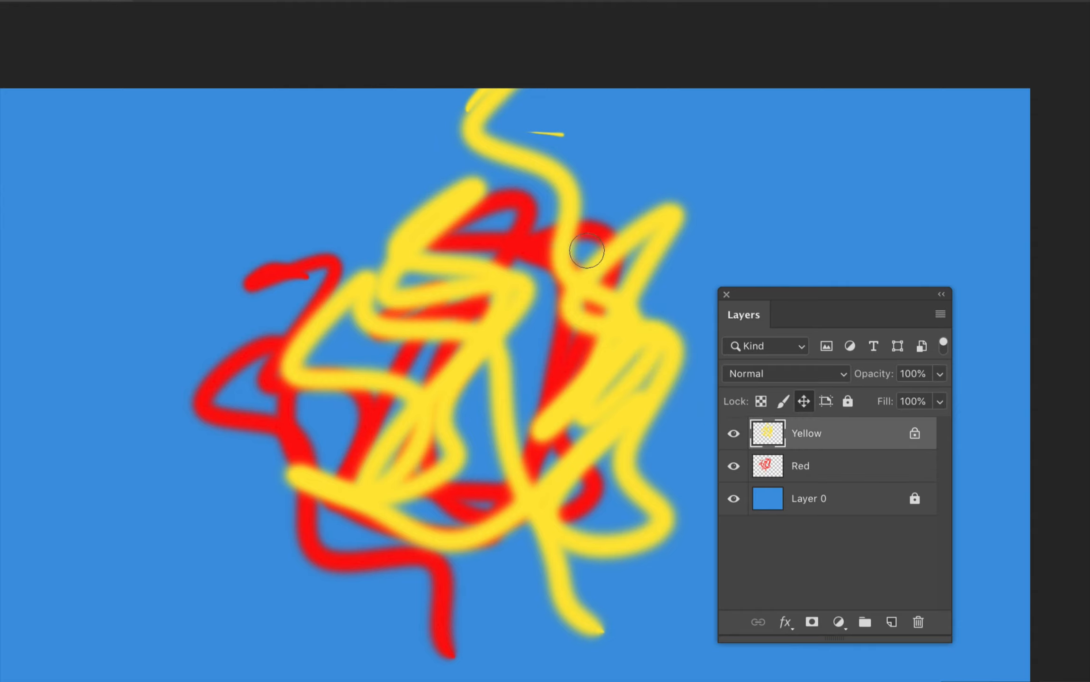
mouse_move(609, 230)
left_mouse_down()
mouse_move(635, 212)
mouse_move(671, 300)
mouse_move(692, 190)
left_mouse_up()
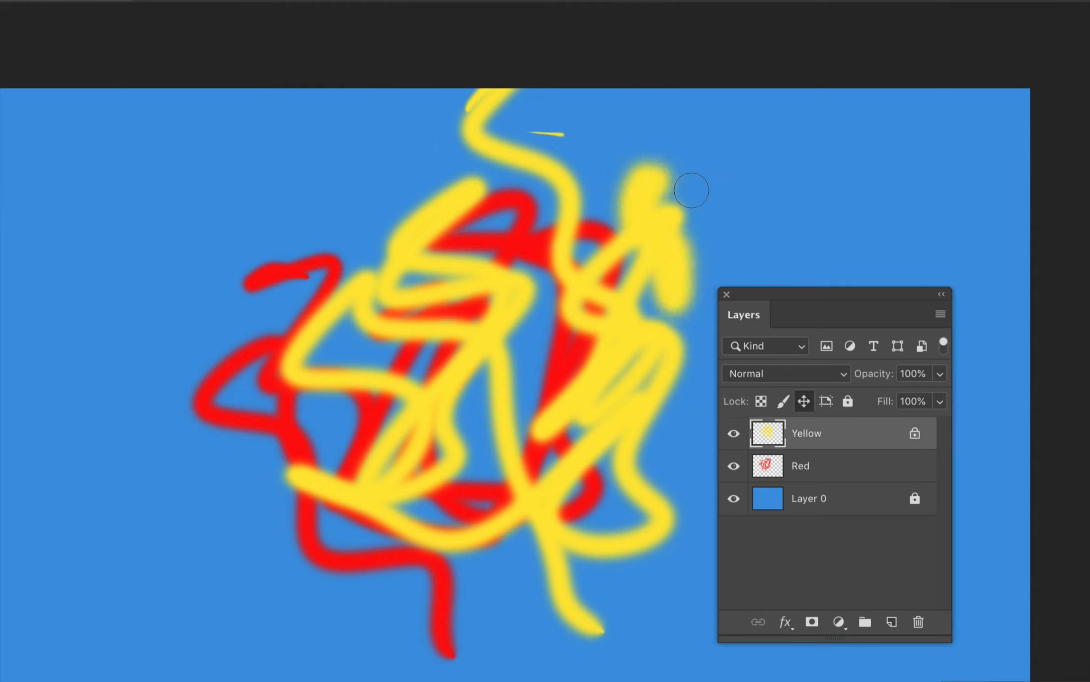
- Remove the position lock from the Yellow layer, and switch its full lock on and off
left_click(803, 402)
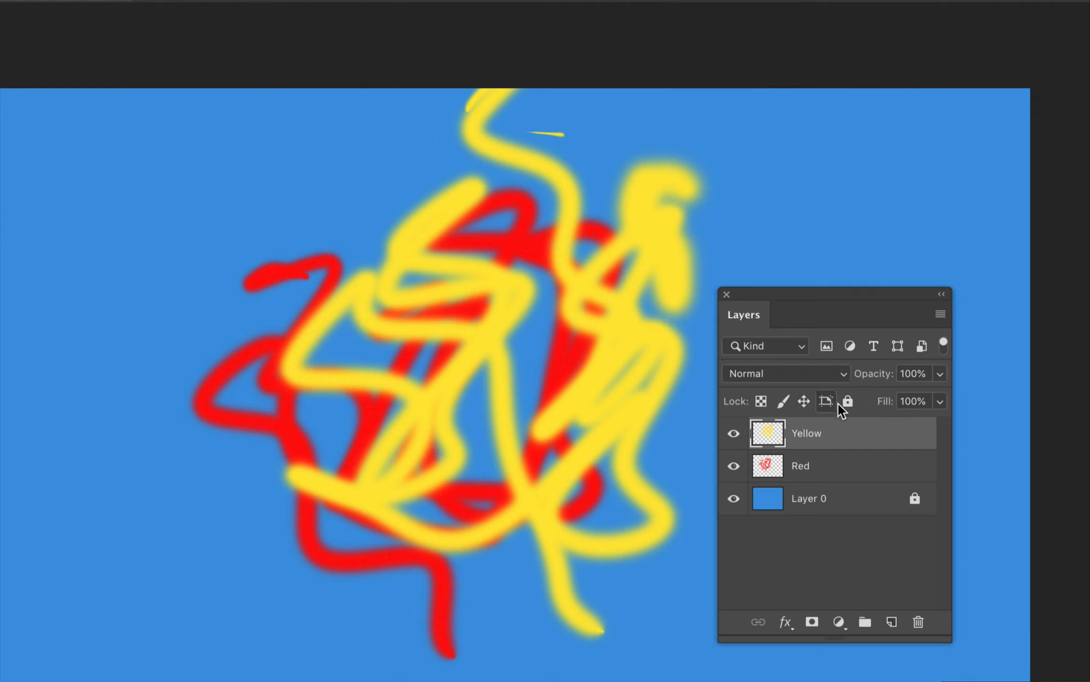
left_click(847, 401)
left_click(847, 402)
- Select the Yellow and Red layers together and merge them into one layer
left_click(832, 472, "shift")
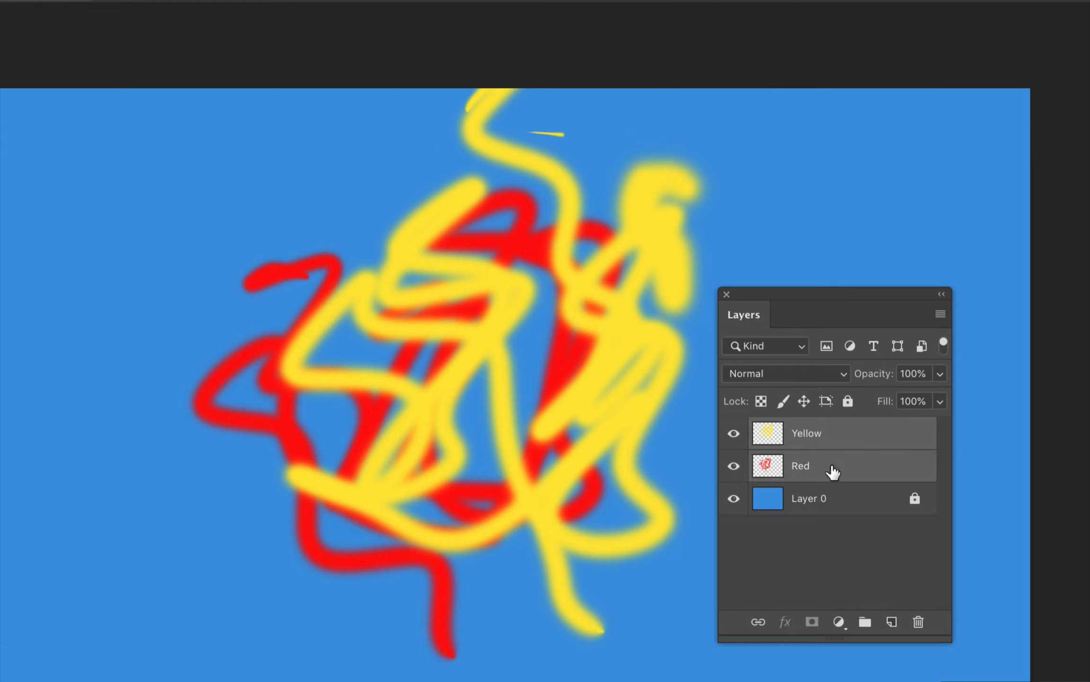
left_click(939, 315)
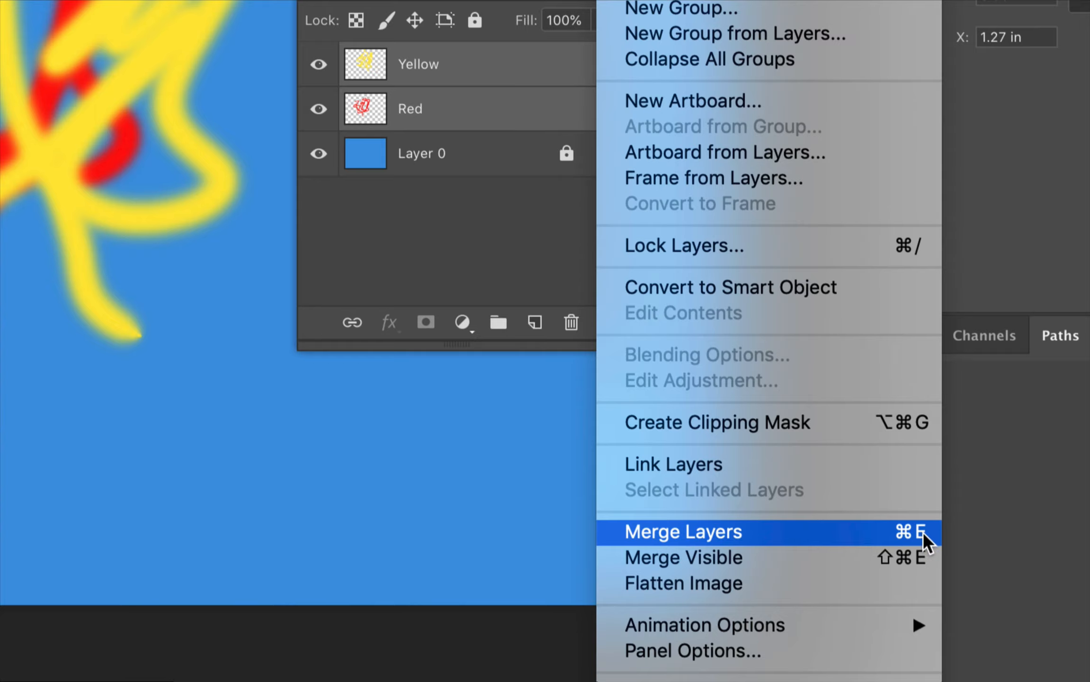
left_click(534, 190)
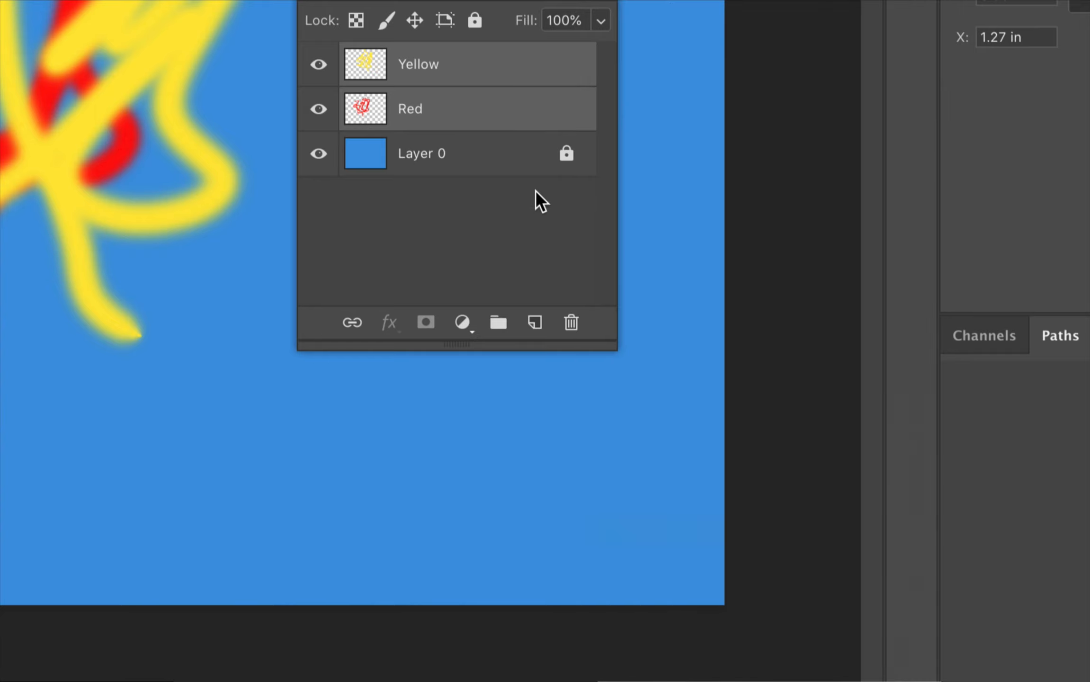
key("super+e")
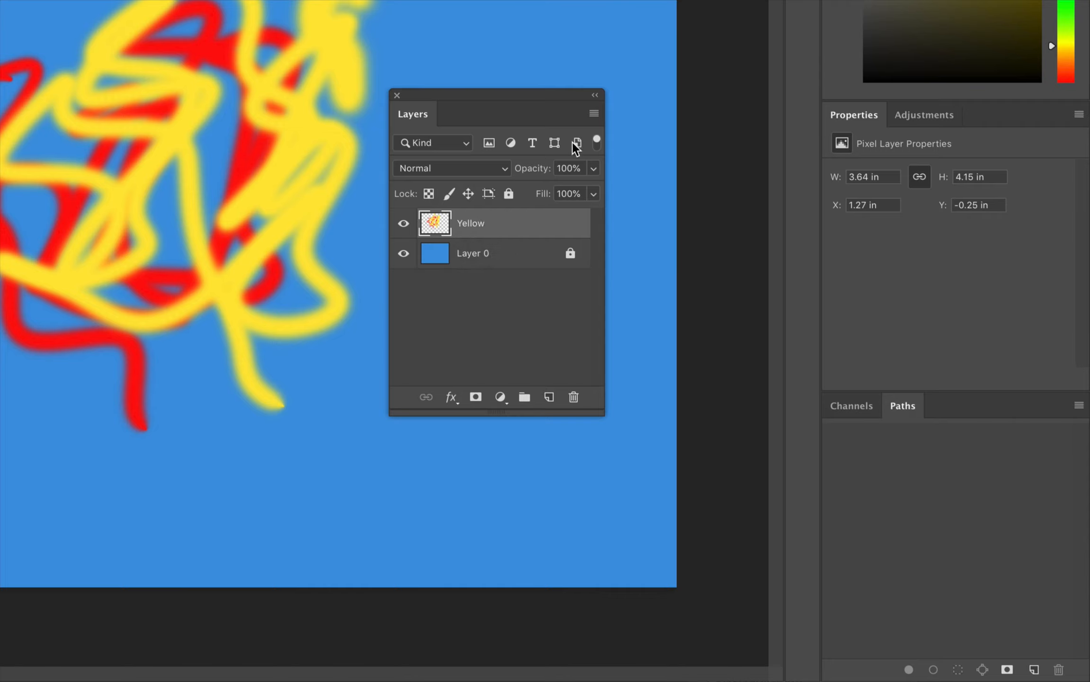
- Flatten the image, and undo both the flattening and the merge of the Yellow and Red layers
left_click(593, 114)
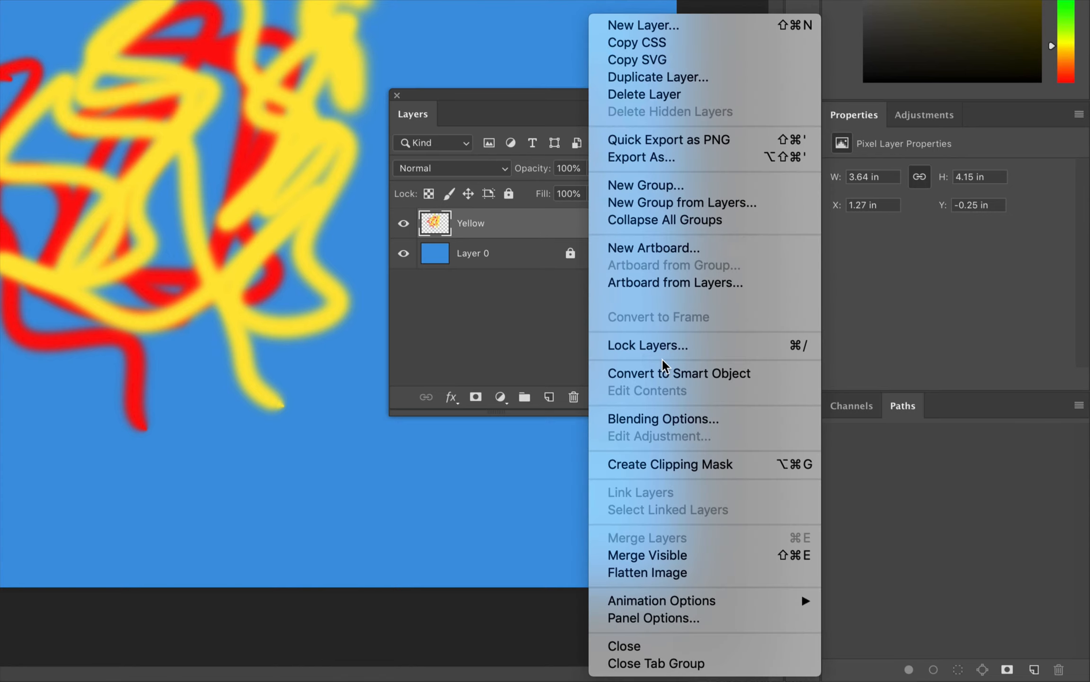
left_click(683, 578)
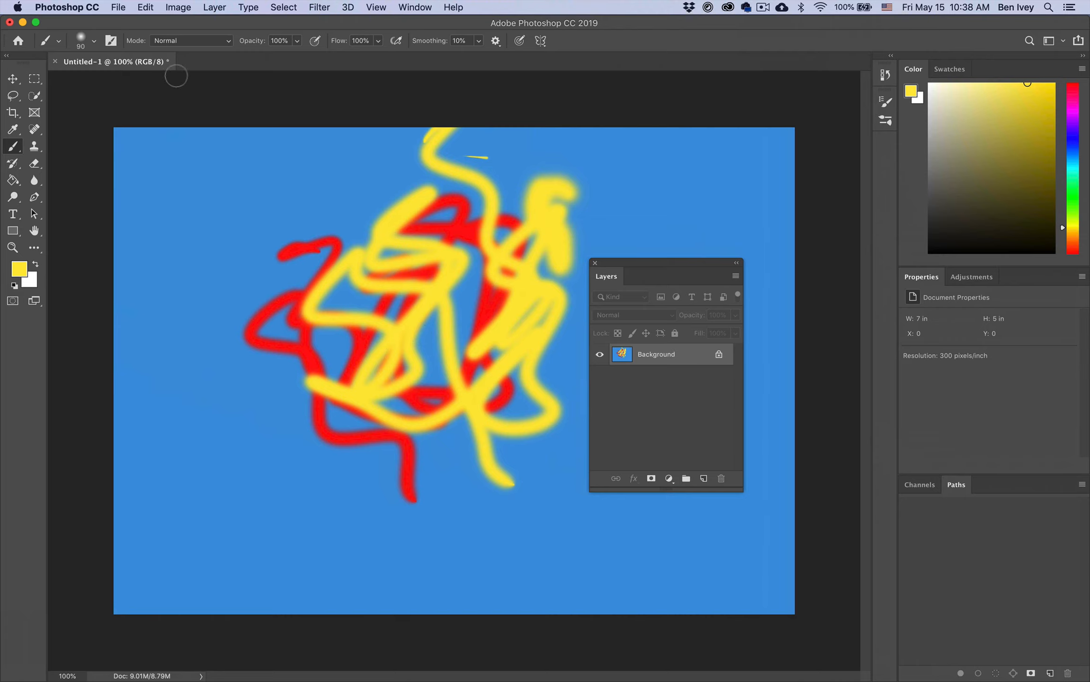
left_click(145, 7)
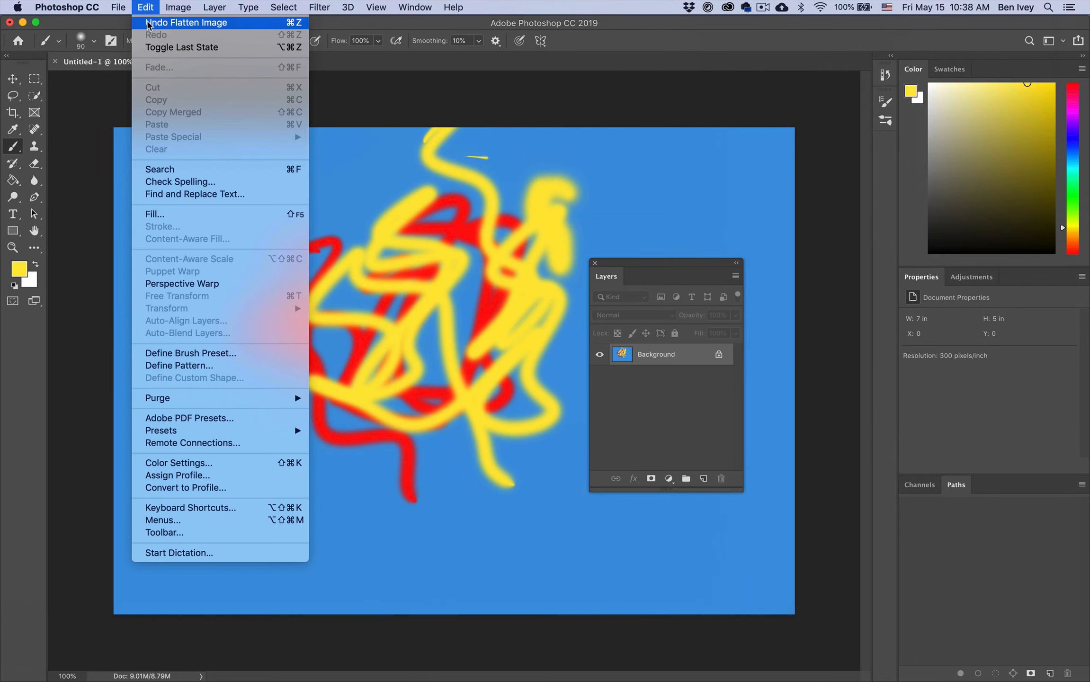
left_click(148, 22)
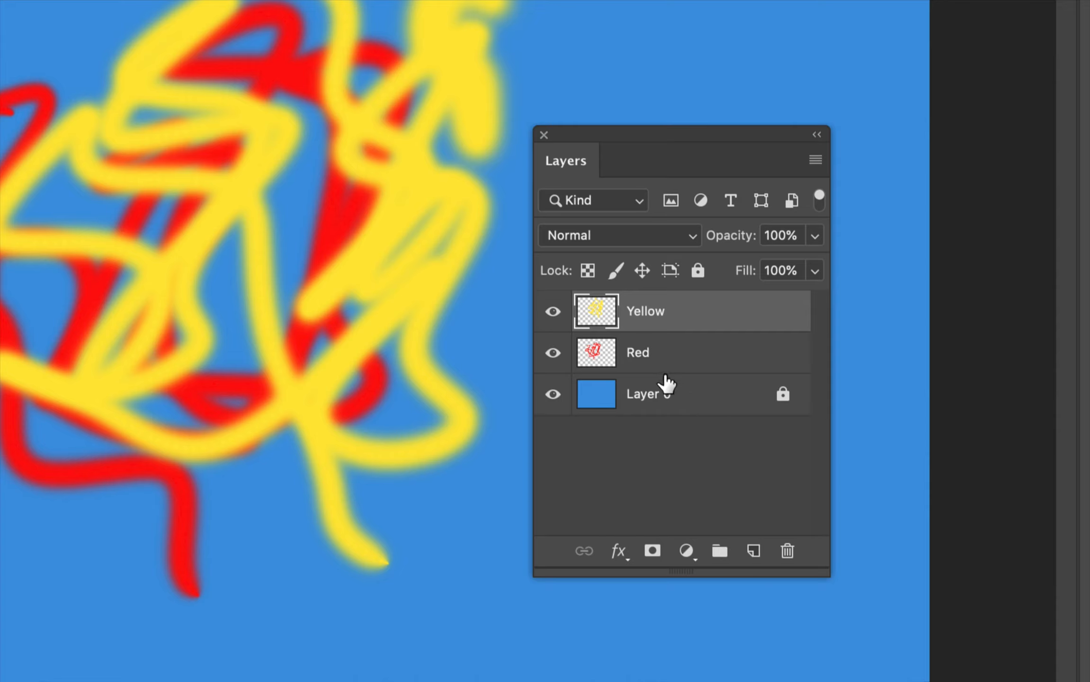
- Group the Yellow and Red layers and name the group Colors
left_click(675, 356, "shift")
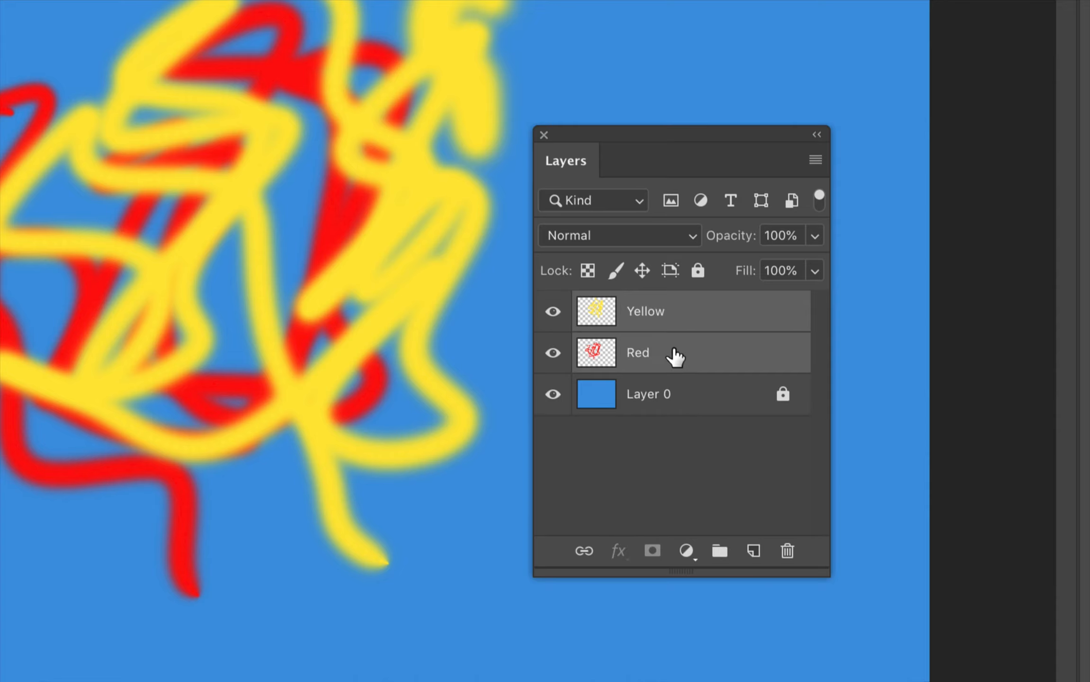
left_click(718, 551)
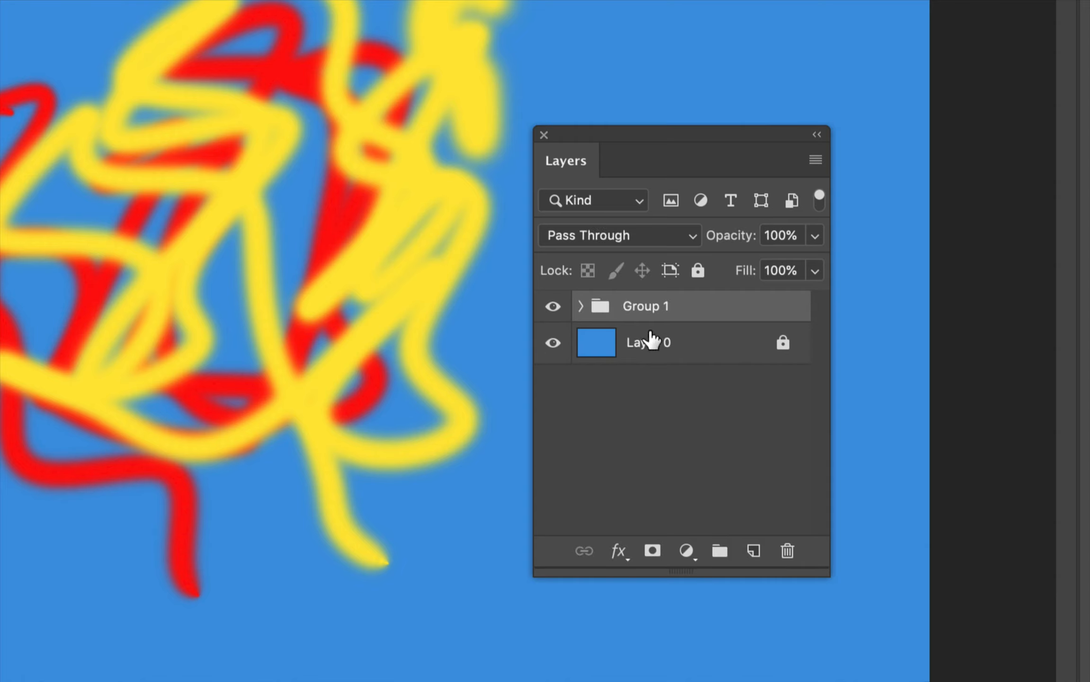
left_click(580, 306)
double_click(639, 307)
type("Colors")
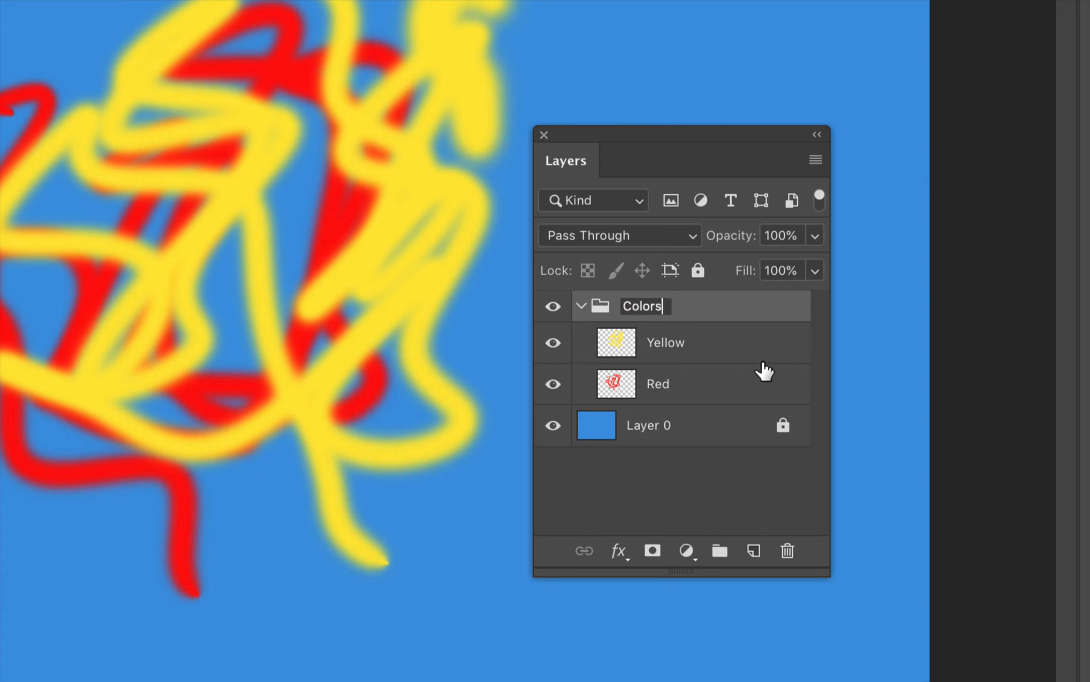
key("Return")
- Collapse and expand the Colors group, hide and show its Yellow and Red layers, and leave the group collapsed
left_click(581, 309)
left_click(581, 308)
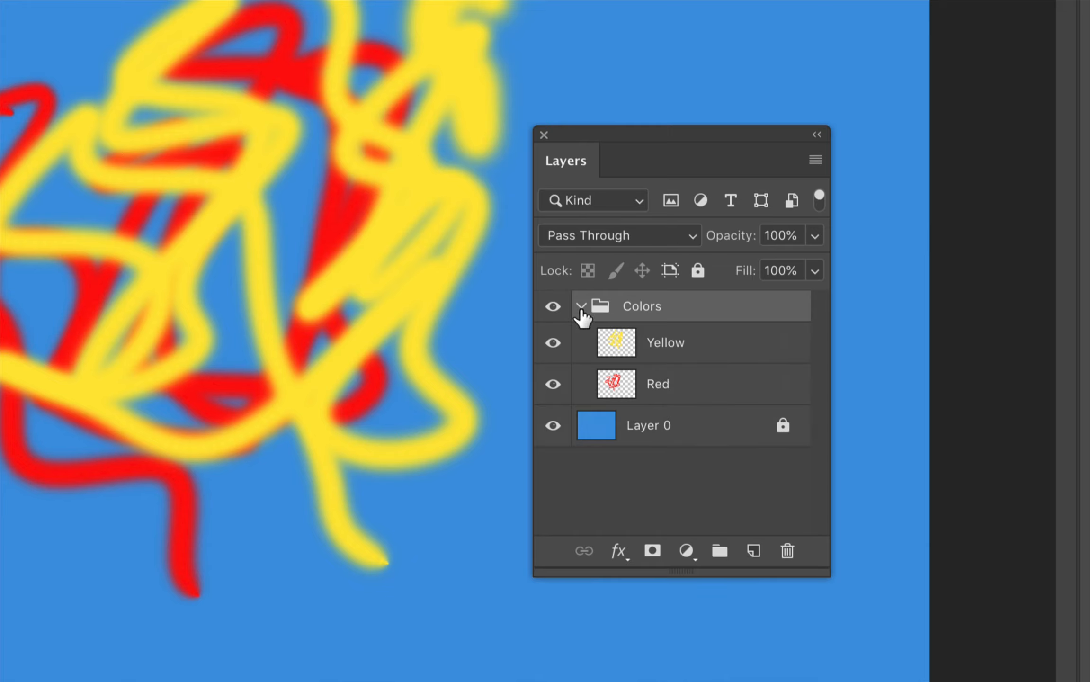
left_click(554, 344)
left_click(554, 383)
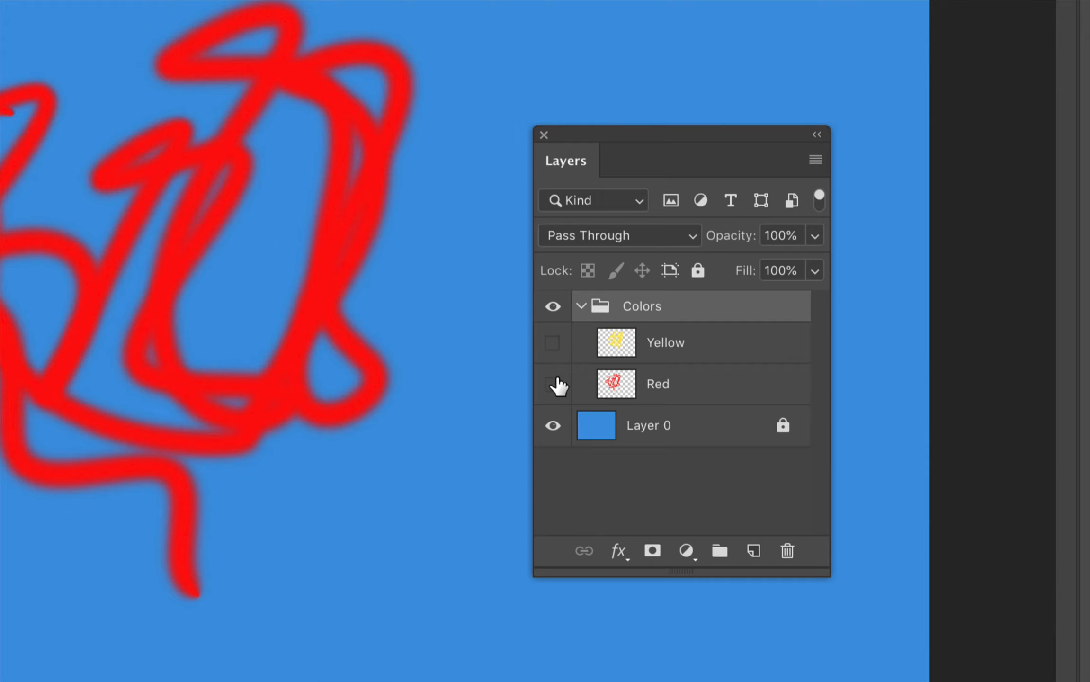
left_click(553, 342)
left_click(554, 384)
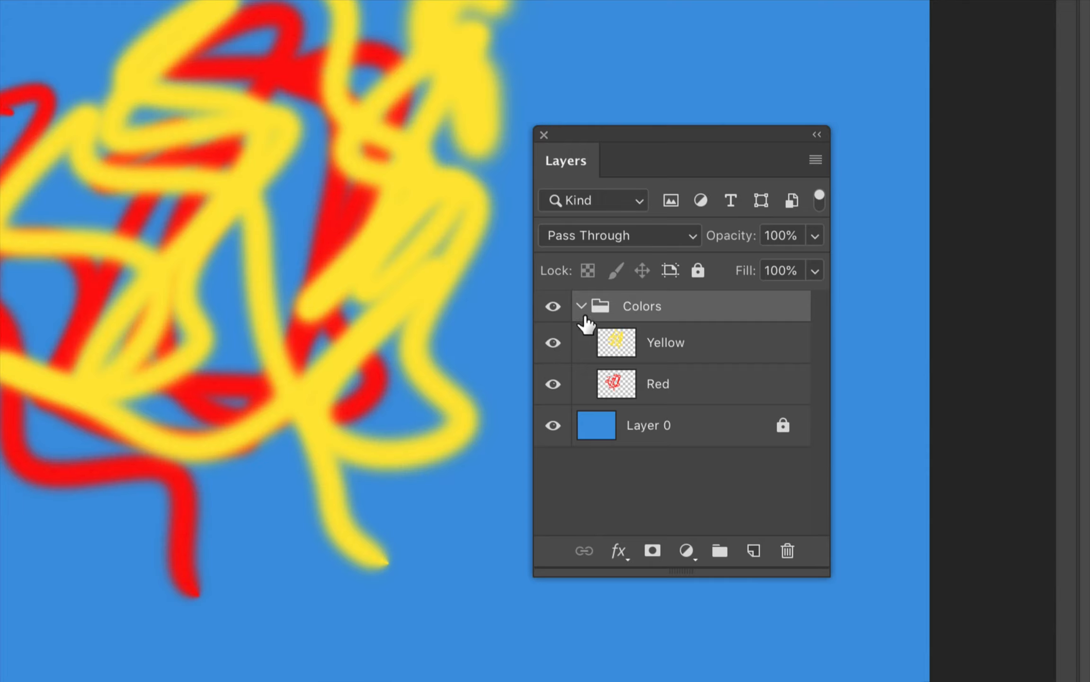
left_click(581, 307)
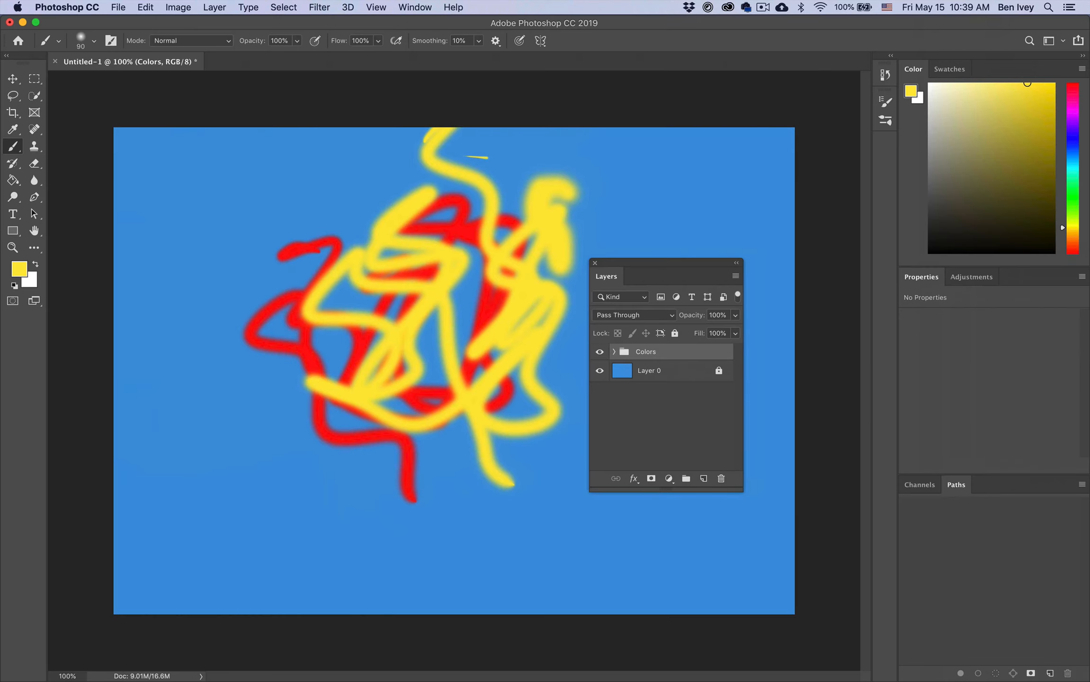
- Switch to the Move tool, expand the Colors group, and flatten the image into a single Background layer
key("v")
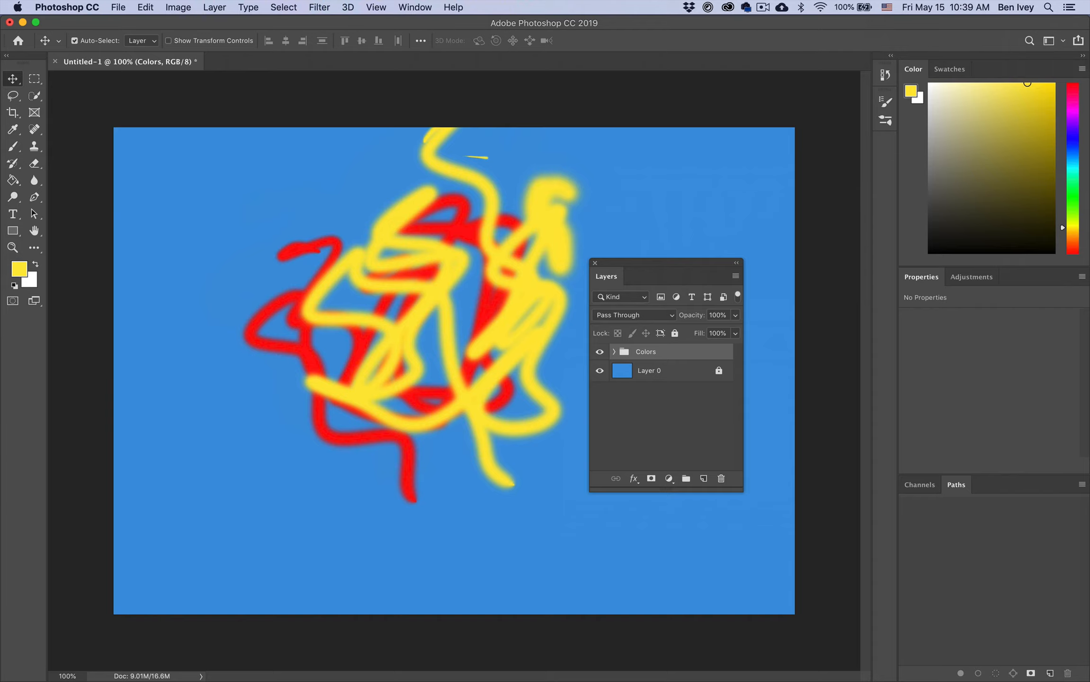
left_click(614, 351)
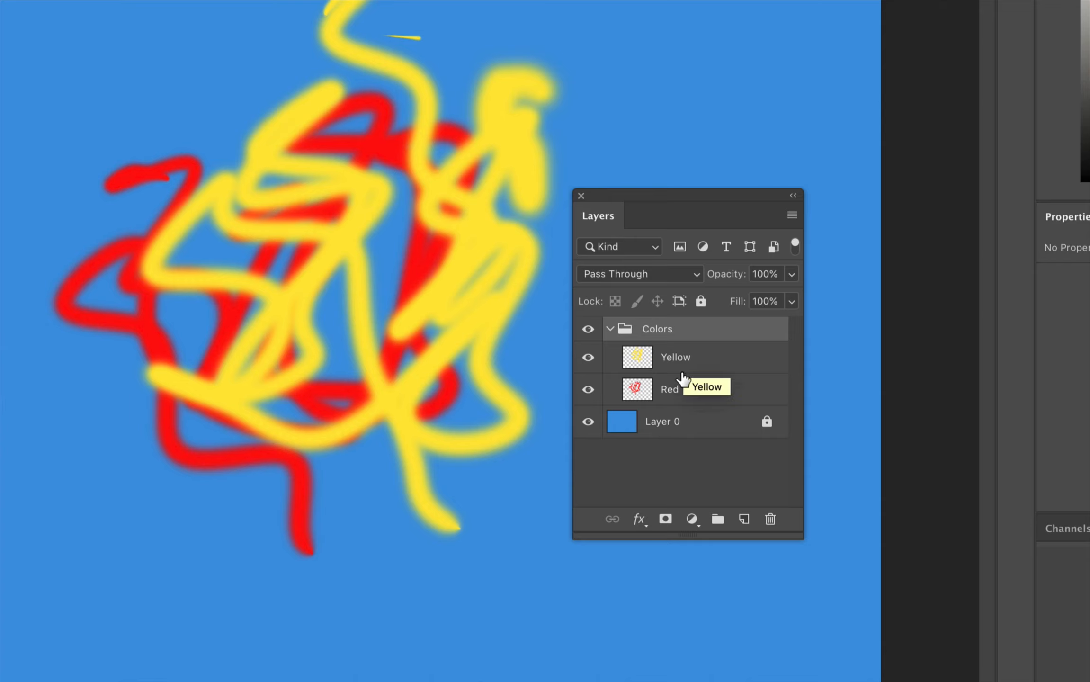
left_click(793, 216)
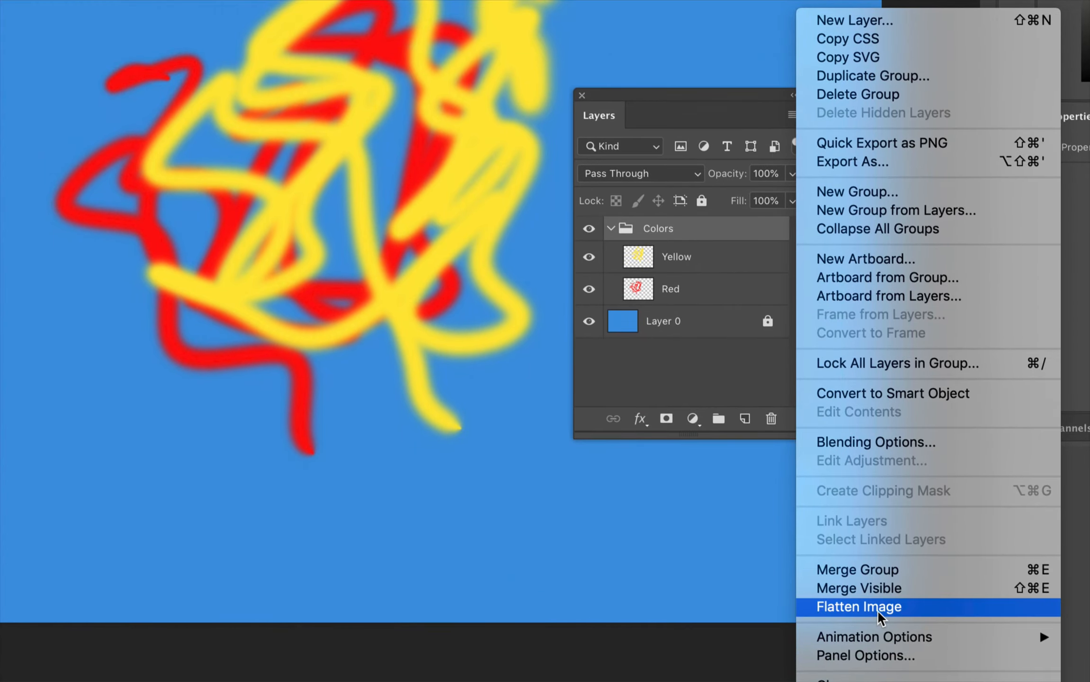
left_click(853, 628)
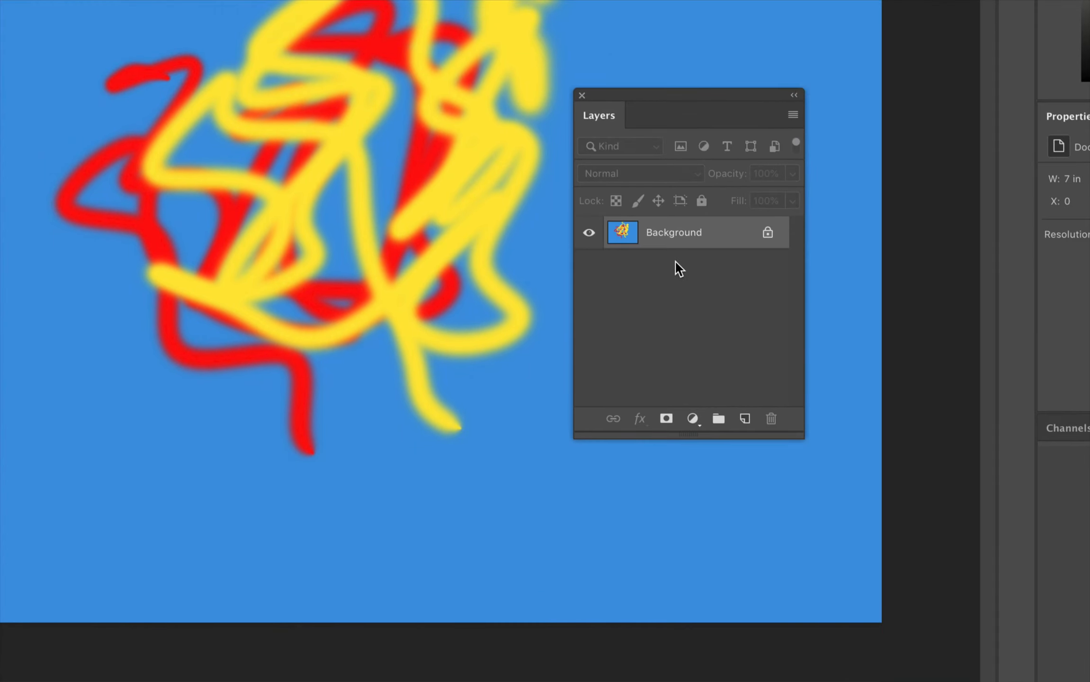